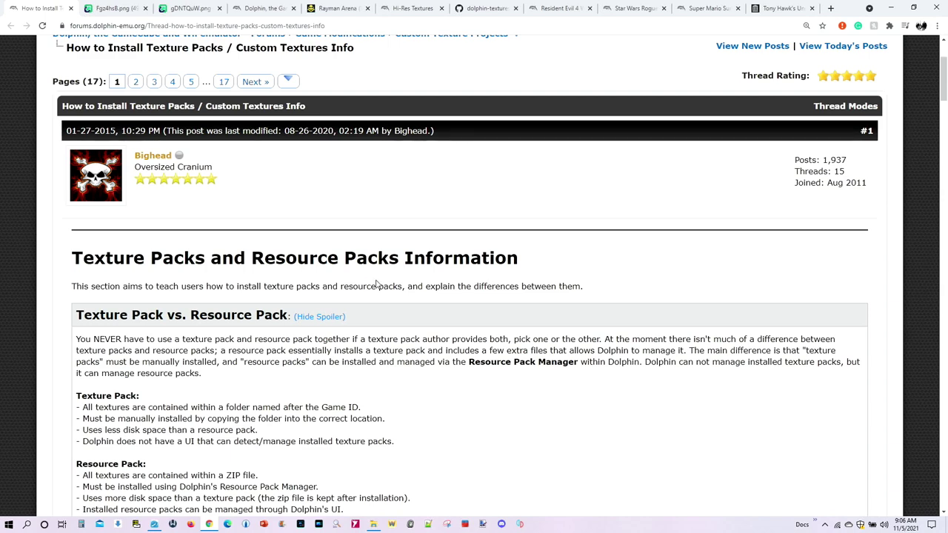
Step: View the reference images showing the Load Custom Textures option and the Resource Pack Manager command
left_click(114, 9)
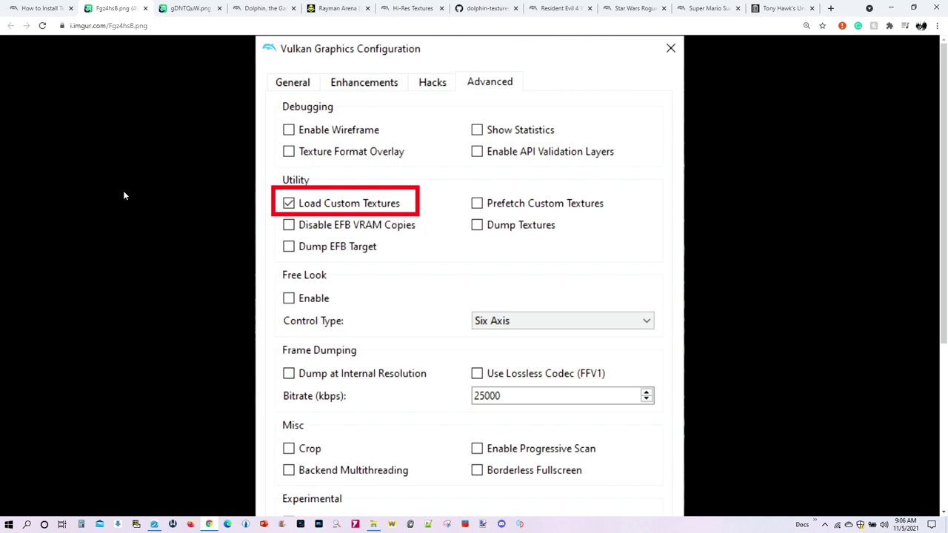
left_click(189, 8)
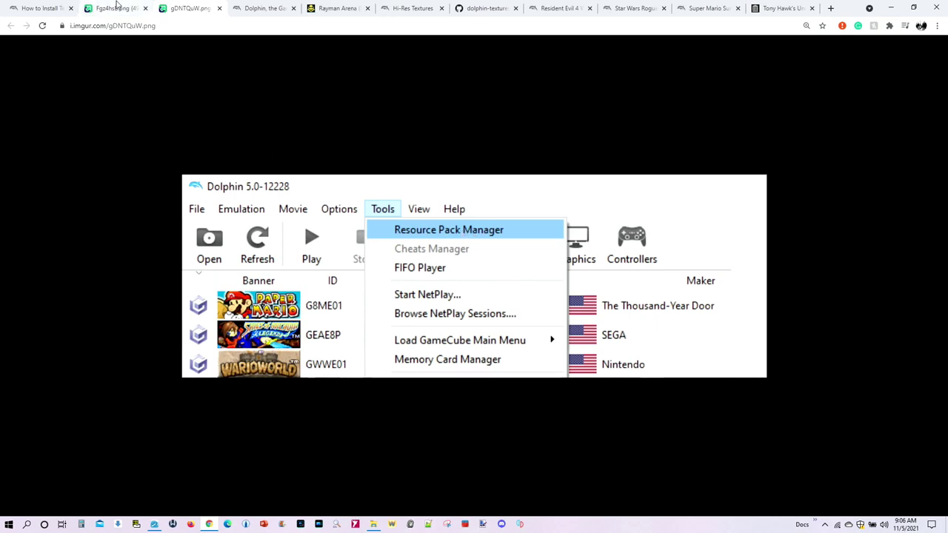
Step: Browse the Important and Normal Threads in the Dolphin forum's Custom Texture Projects section
left_click(262, 9)
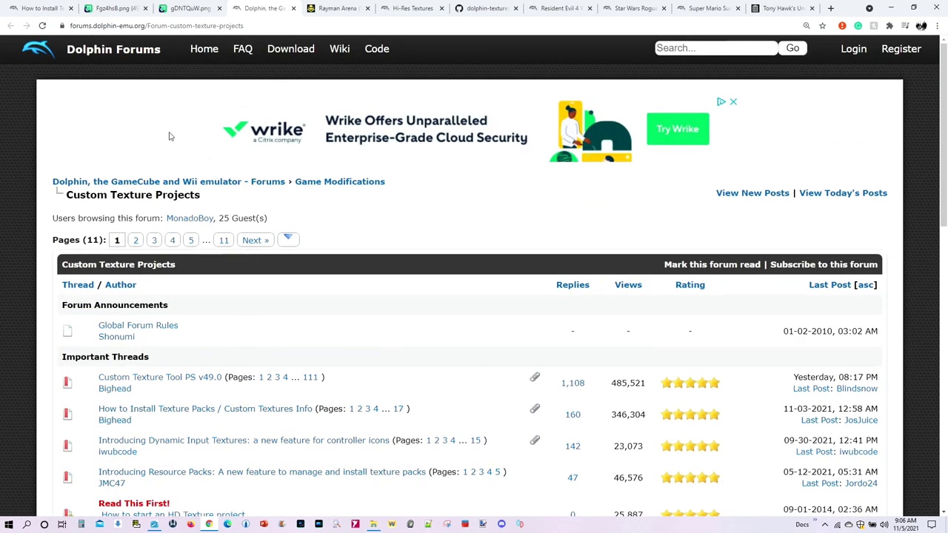
scroll(383, 245, "down", 2)
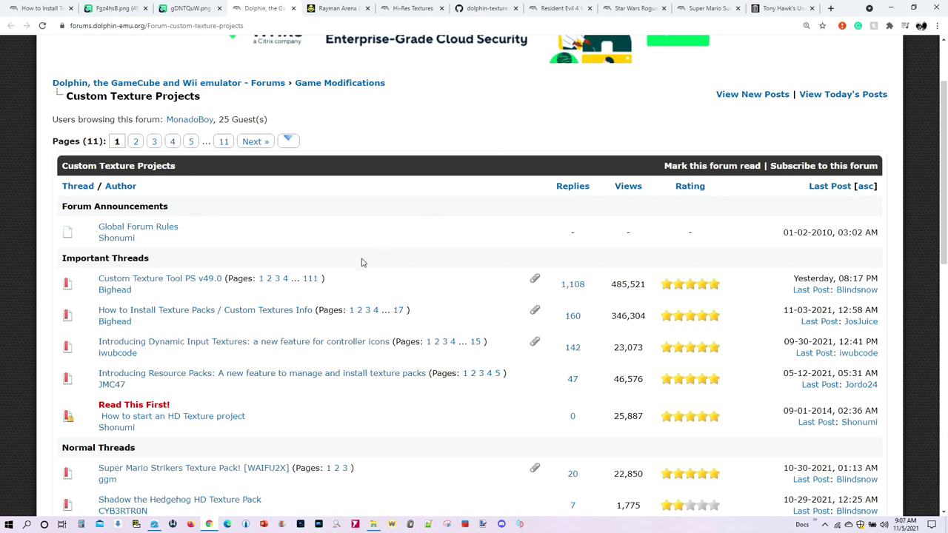
scroll(362, 262, "down", 2)
scroll(332, 271, "up", 1)
scroll(138, 398, "down", 1)
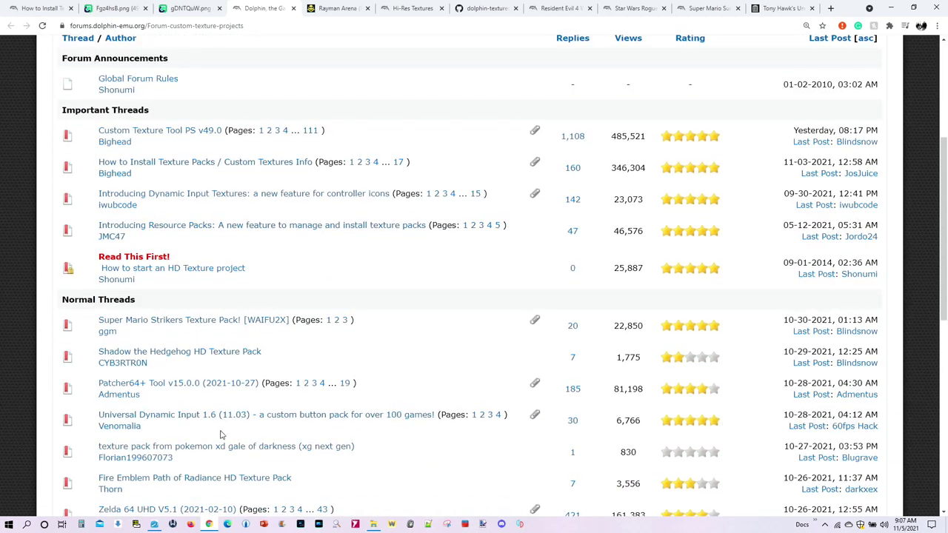
scroll(315, 259, "up", 2)
Step: Check the Rayman Arena HD Texture Pack topic and review the game list in the Hi-Res Textures thread
left_click(326, 8)
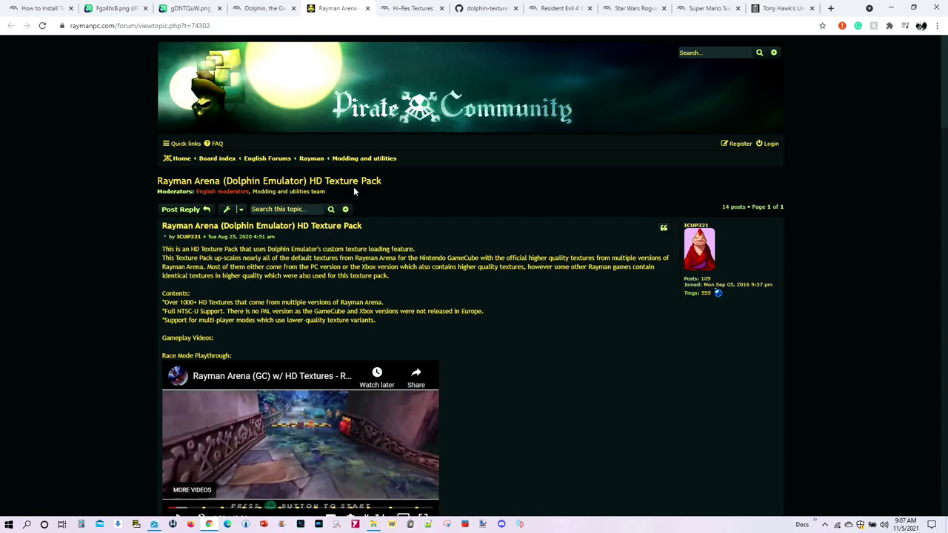
key("ctrl+Tab")
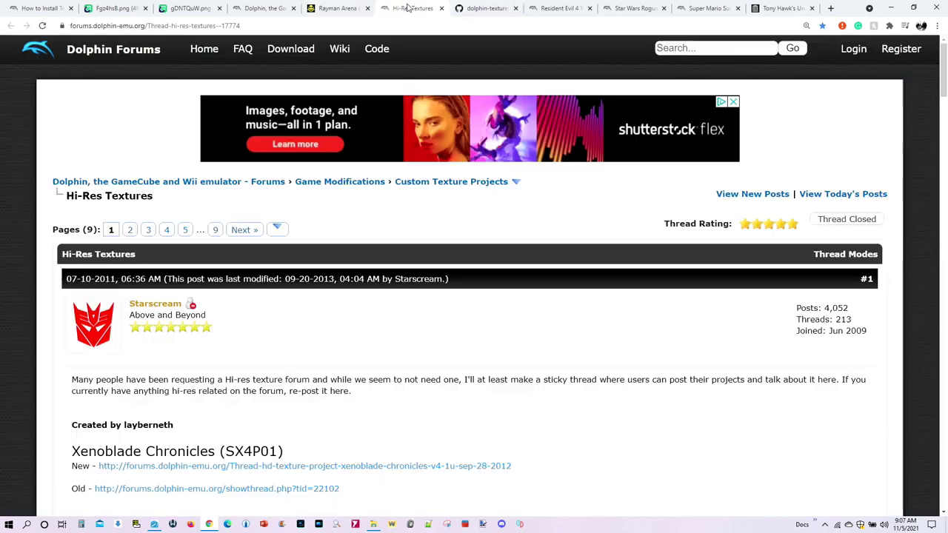
scroll(340, 346, "down", 1)
scroll(340, 346, "down", 8)
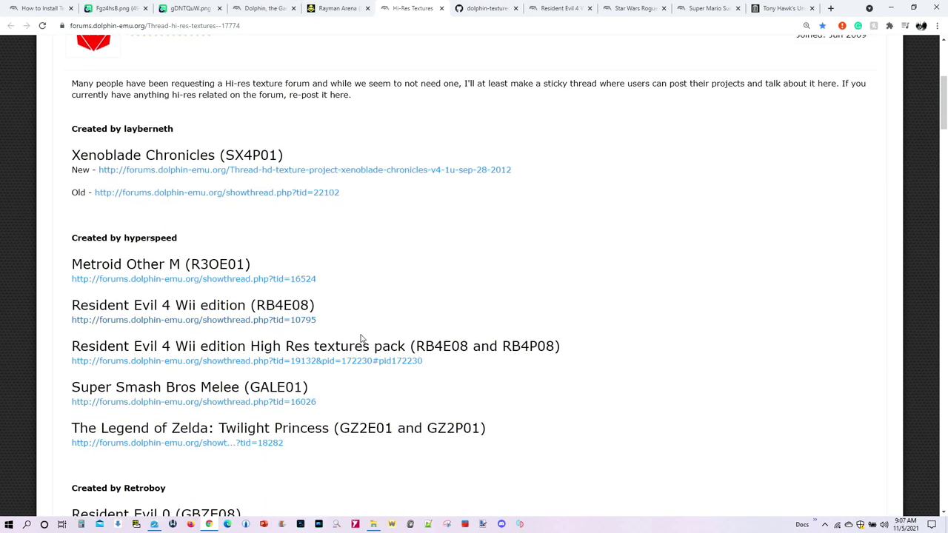
scroll(362, 341, "up", 8)
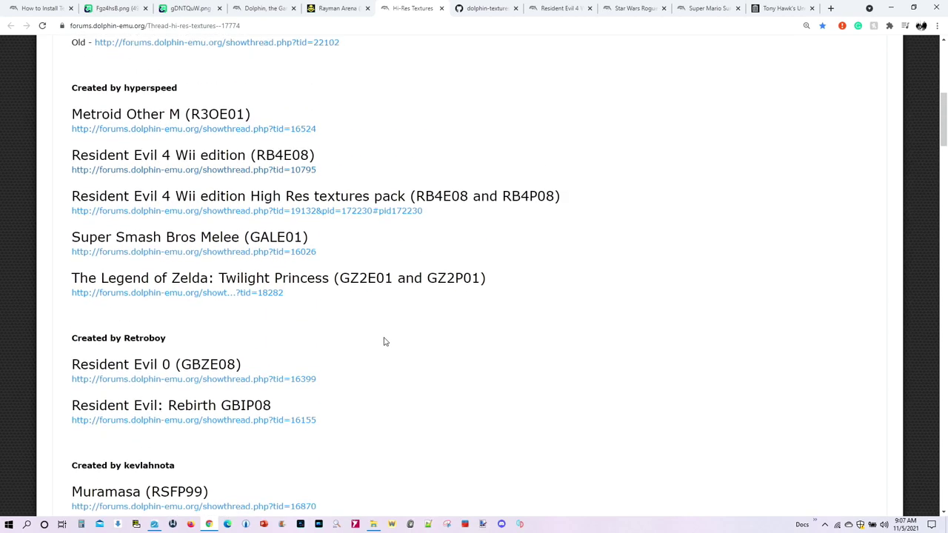
scroll(383, 327, "up", 1)
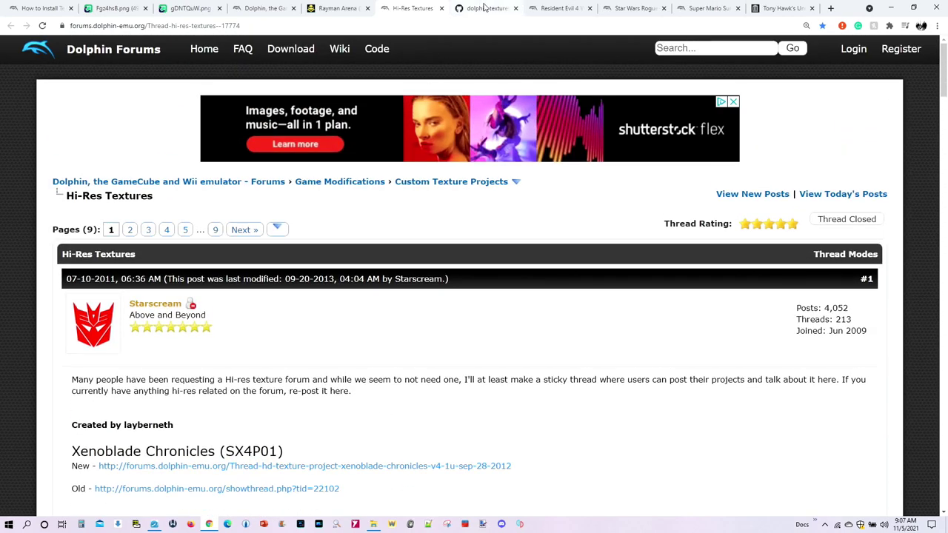
Step: View the dolphin-textures pack list on GitHub and look through the Resident Evil 4 Wii edition high-res textures thread
key("ctrl+Tab")
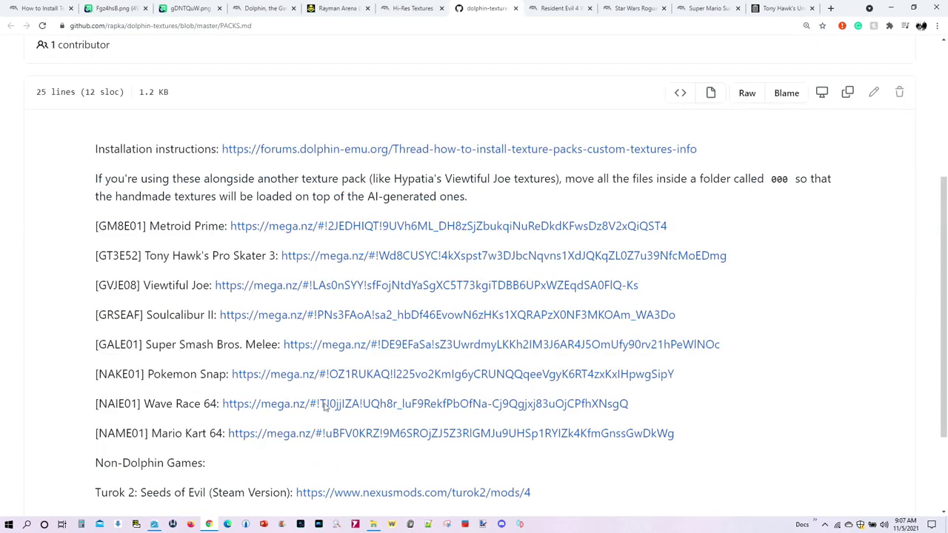
left_click(552, 10)
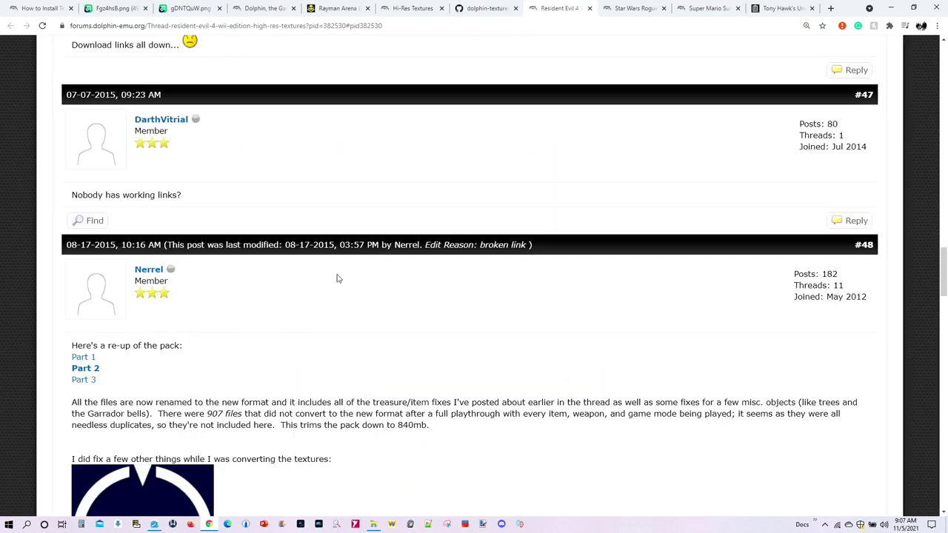
scroll(337, 279, "up", 10)
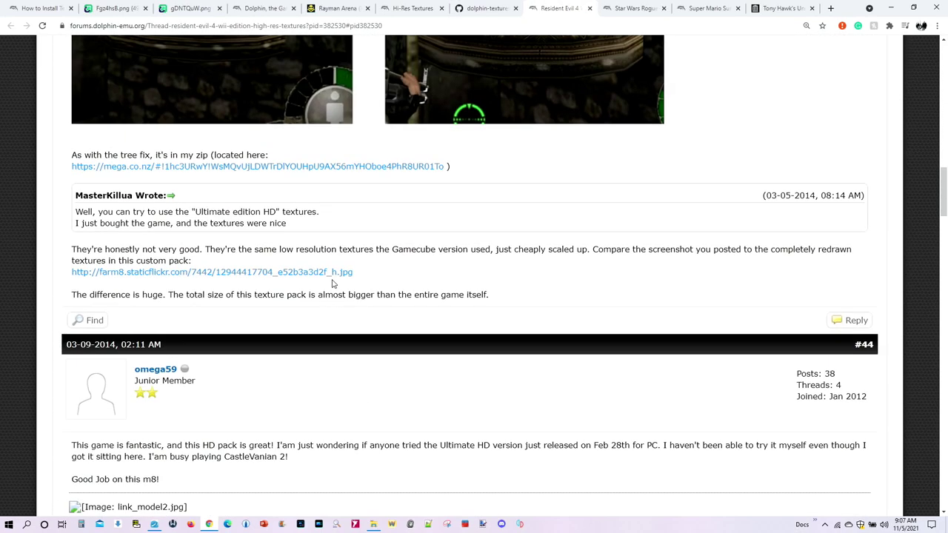
scroll(332, 283, "up", 6)
scroll(331, 282, "down", 7)
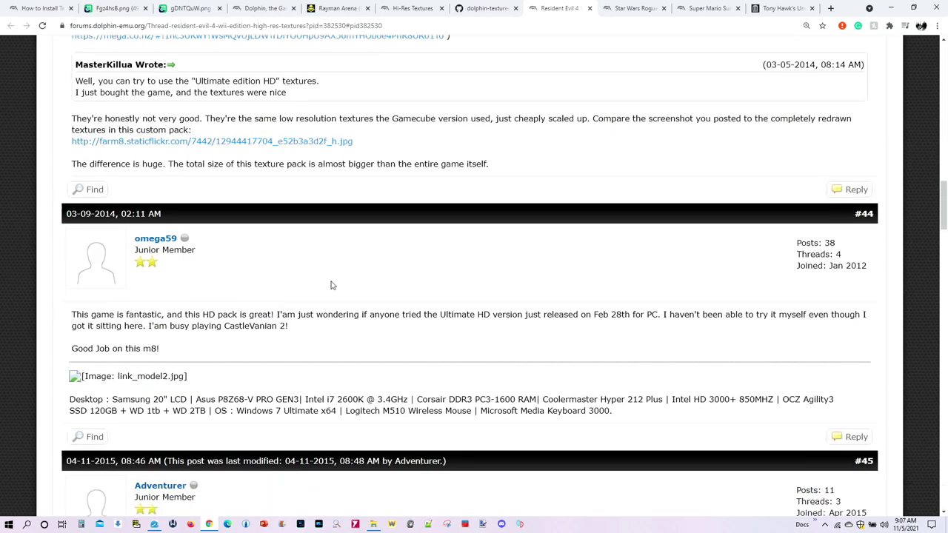
scroll(332, 285, "down", 10)
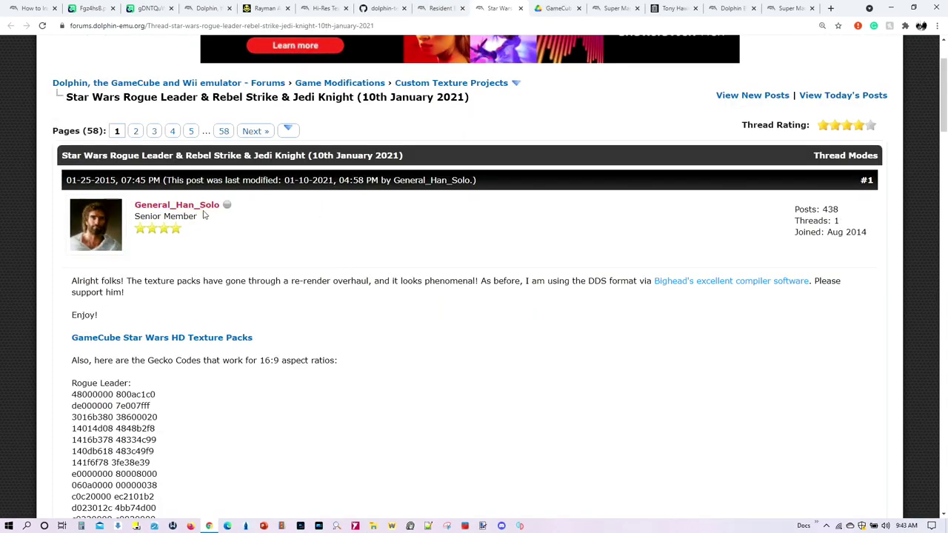
Step: View the GameCube Star Wars HD Texture Packs shared folder linked in the Star Wars Rogue Leader thread
middle_click(196, 338)
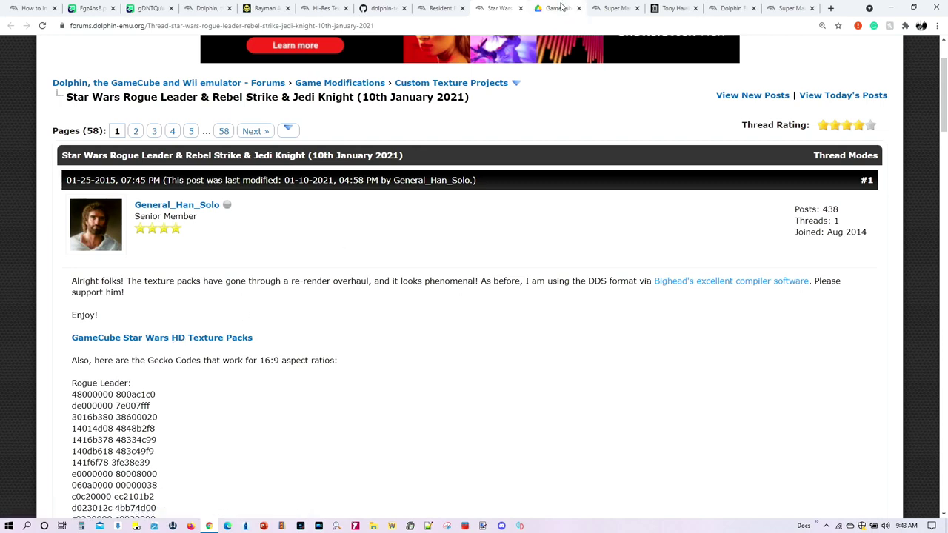
left_click(544, 16)
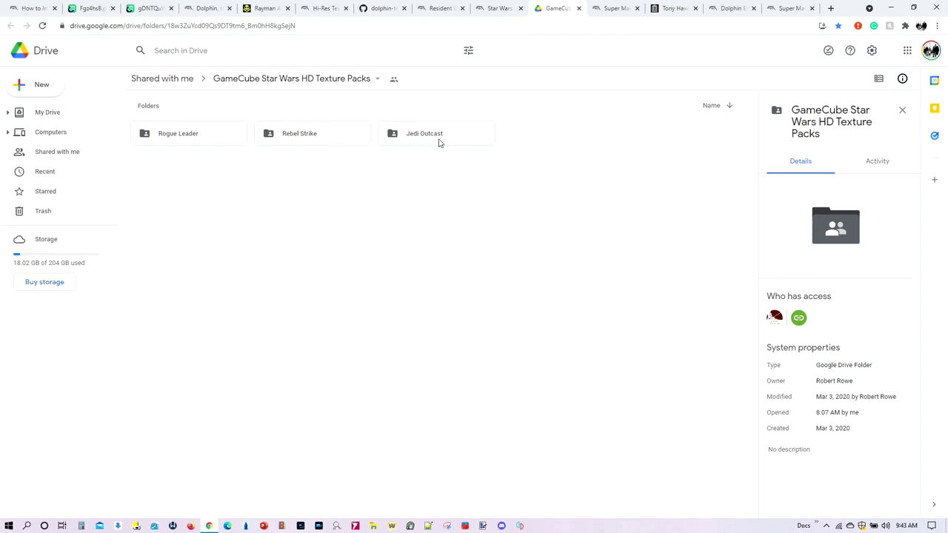
Step: Review the Super Mario Sunshine hi-res texture pack thread, including its download links for the alpha release
left_click(608, 8)
scroll(474, 202, "up", 15)
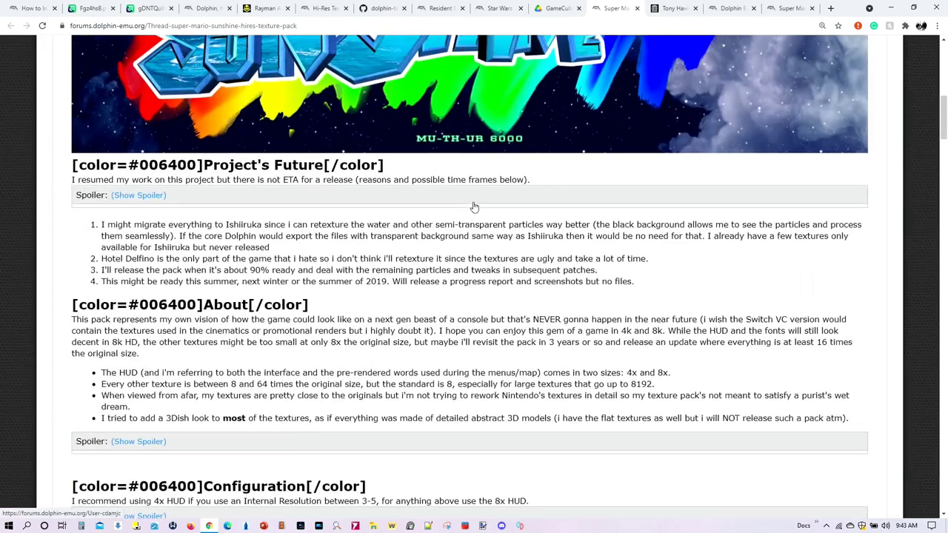
scroll(471, 210, "down", 2)
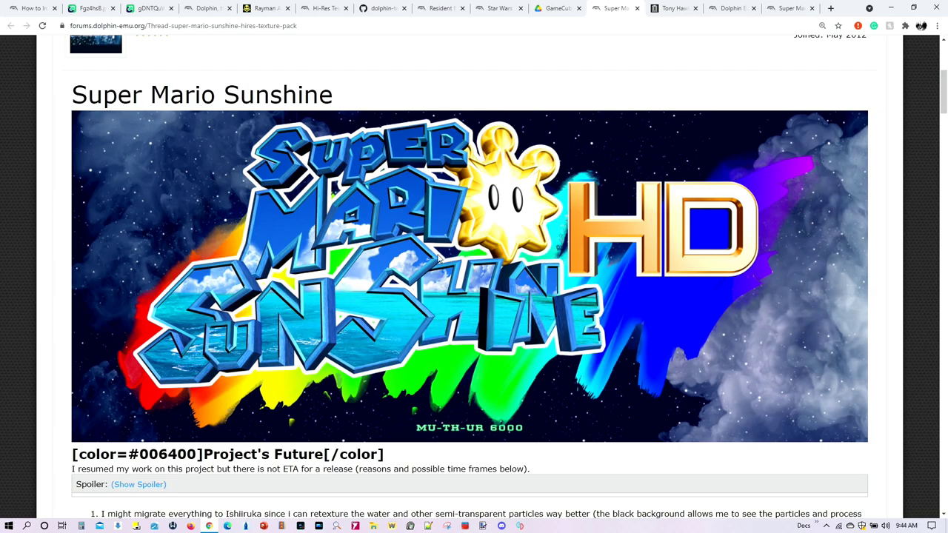
scroll(439, 258, "down", 7)
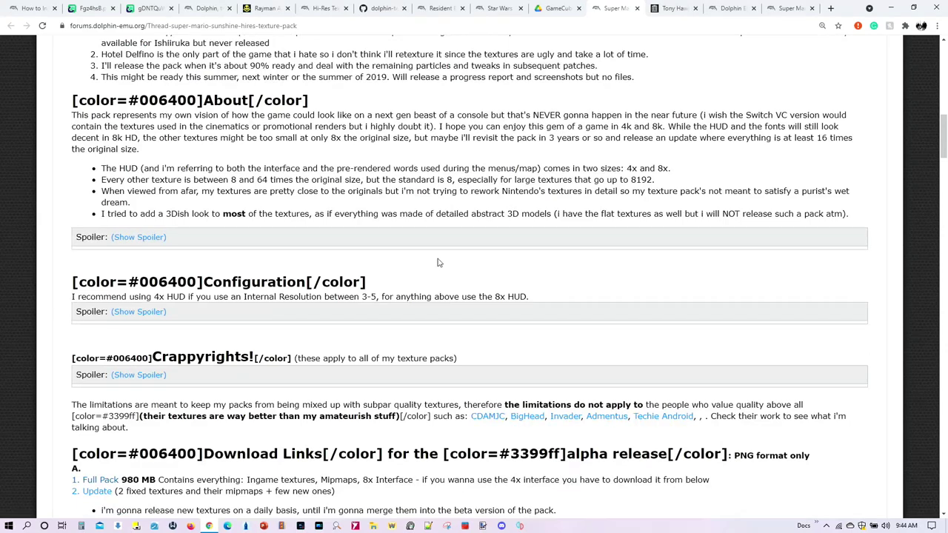
scroll(437, 262, "down", 3)
scroll(439, 258, "down", 1)
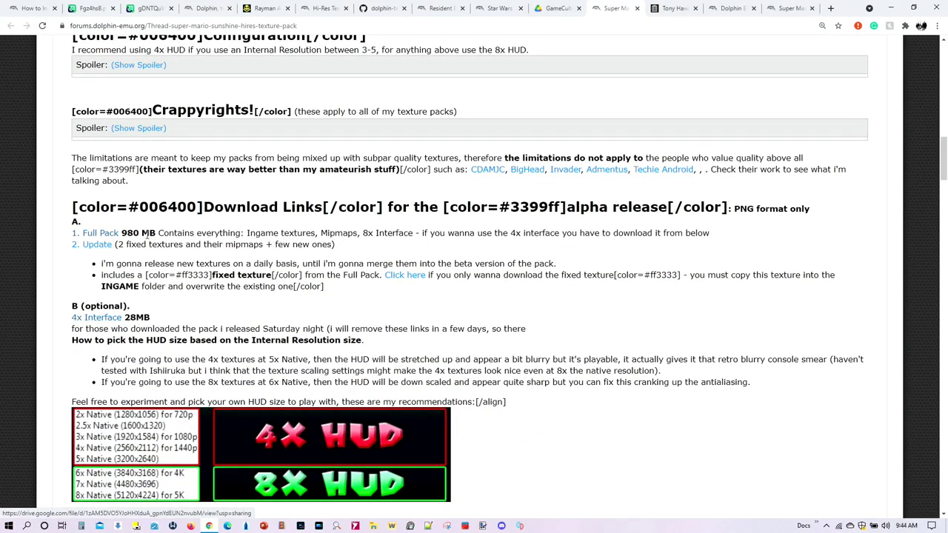
scroll(344, 268, "up", 15)
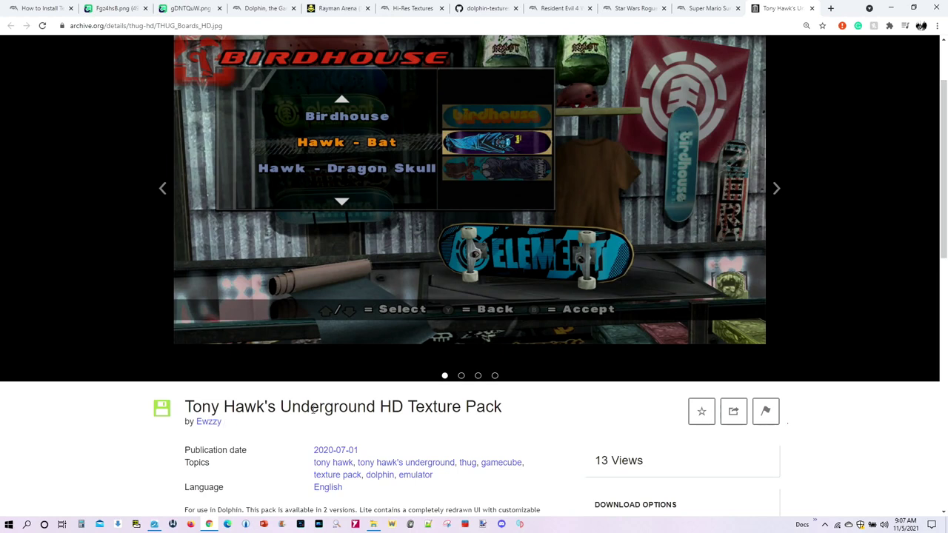
Step: Examine the description and download options of the Tony Hawk's Underground HD Texture Pack on archive.org
scroll(592, 244, "up", 2)
scroll(294, 304, "down", 8)
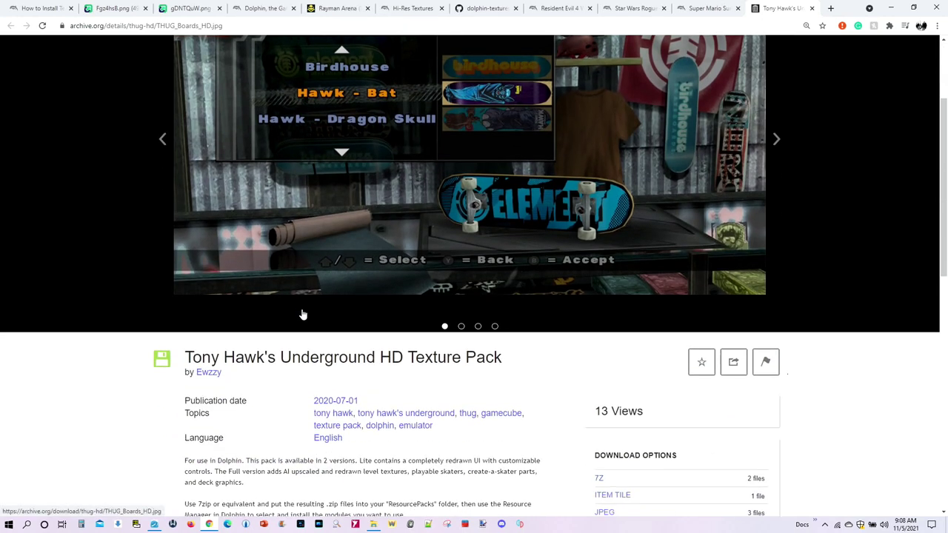
scroll(392, 278, "up", 2)
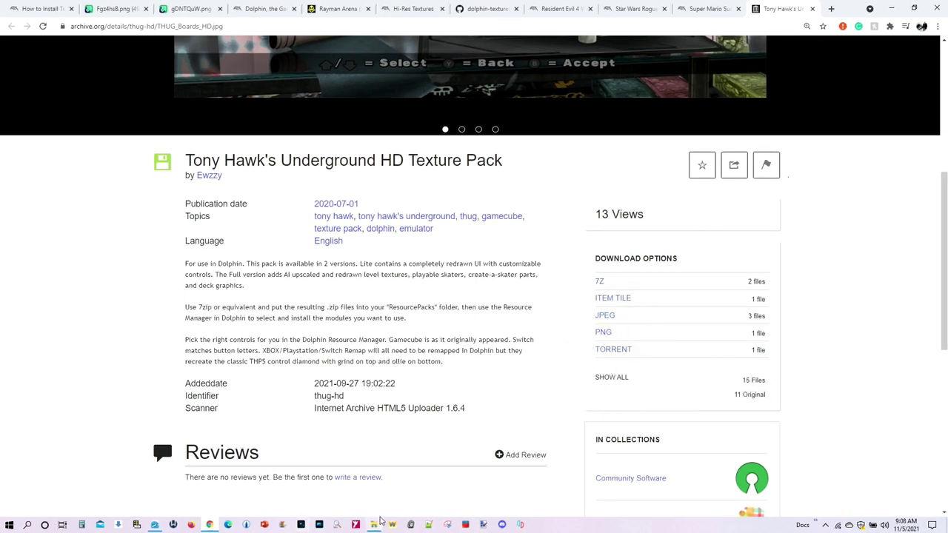
Step: Switch to File Explorer and open the Textures folder inside HD Textures > Dolphin to inspect its game ID folders
left_click(375, 524)
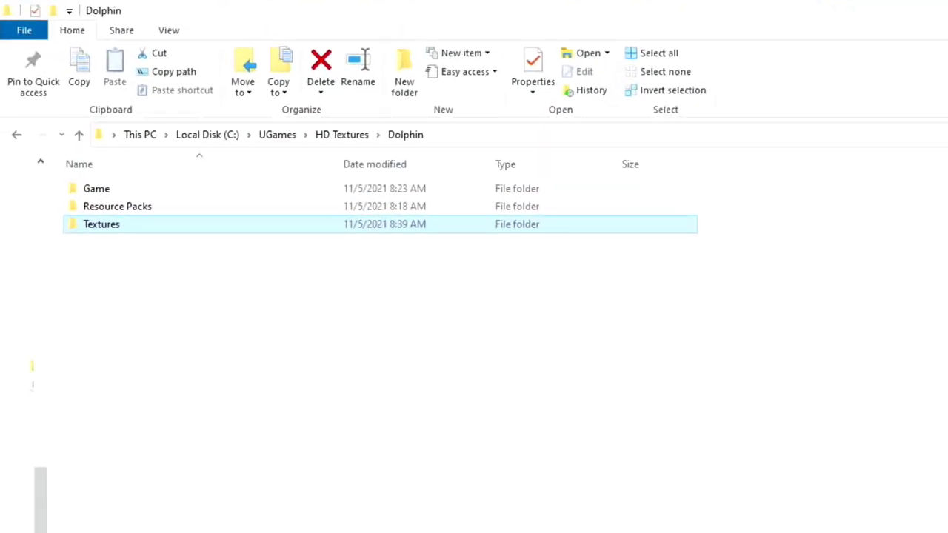
double_click(103, 227)
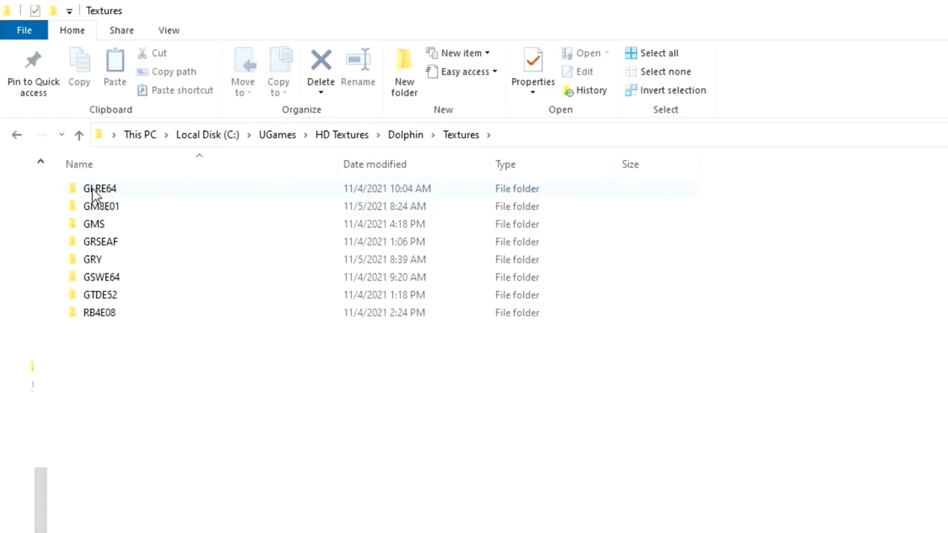
mouse_move(108, 194)
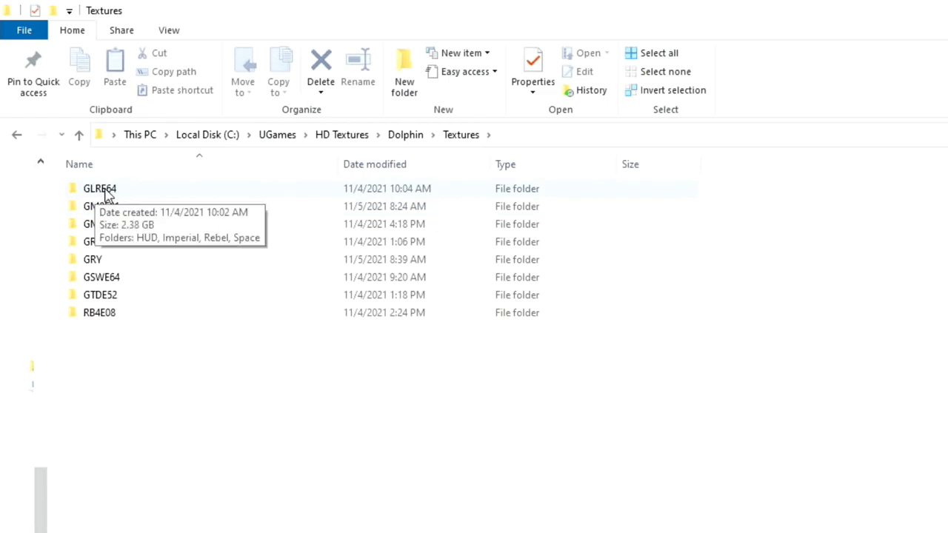
mouse_move(97, 268)
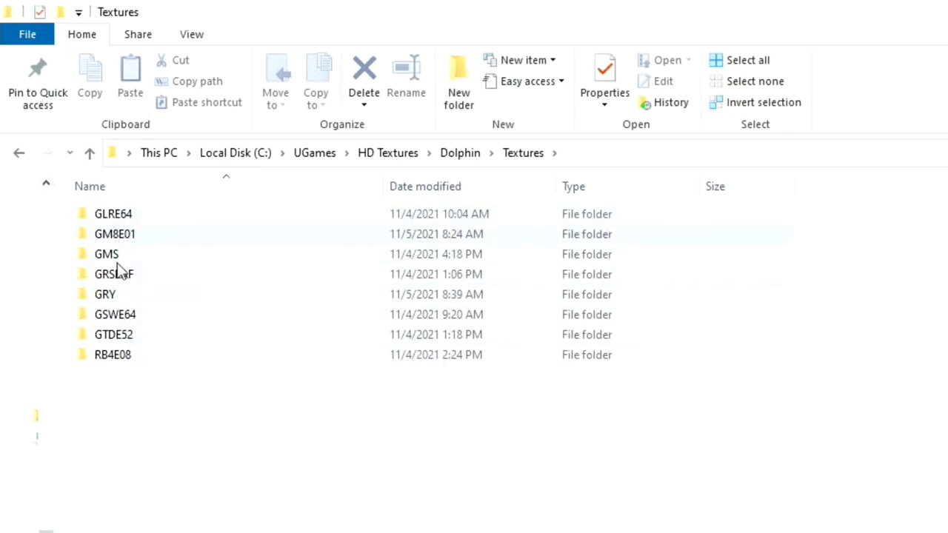
Step: Inspect the contents of the GLRE64 and GM8E01 texture folders and return to the Textures folder
left_click(130, 215)
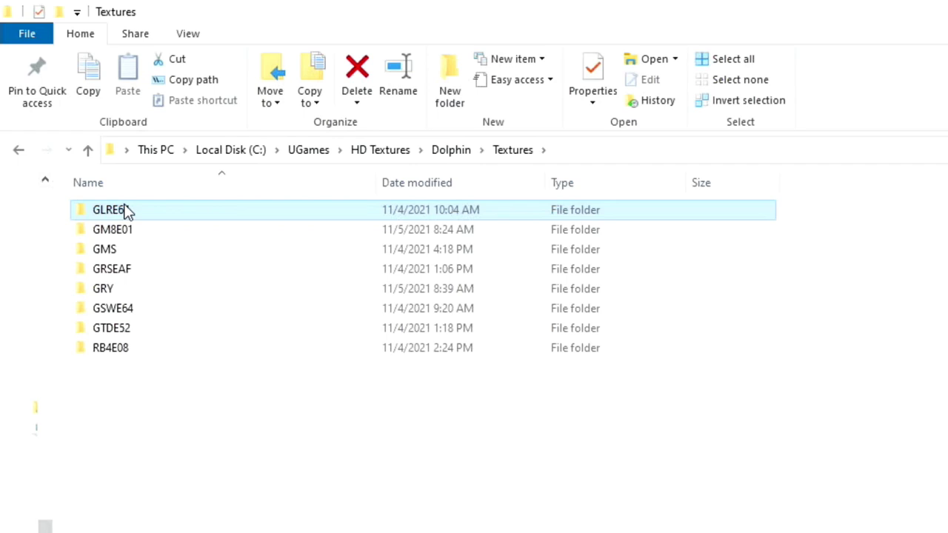
double_click(127, 212)
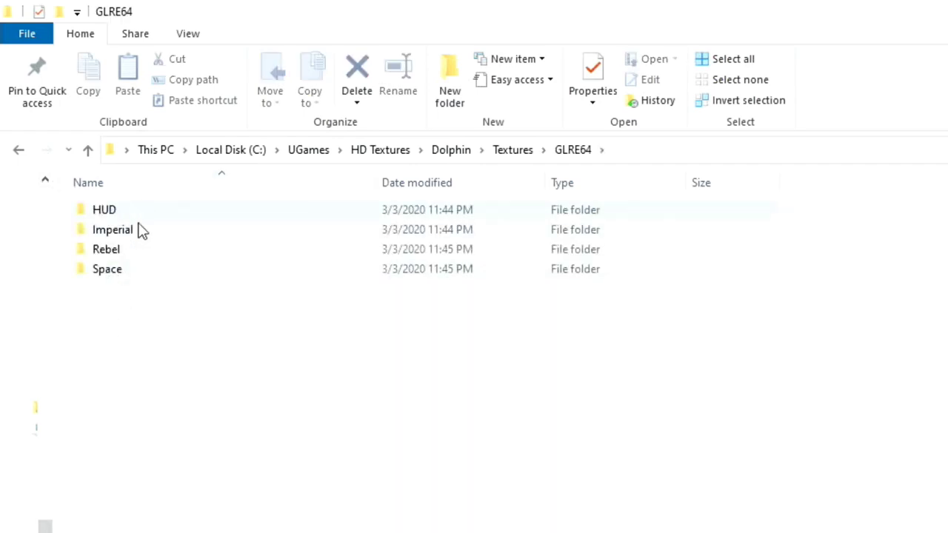
left_click(88, 151)
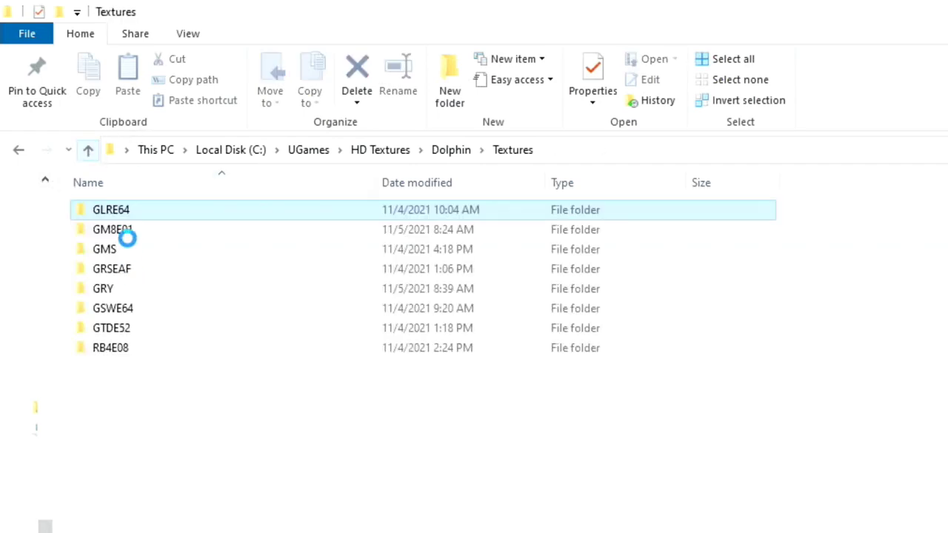
double_click(122, 229)
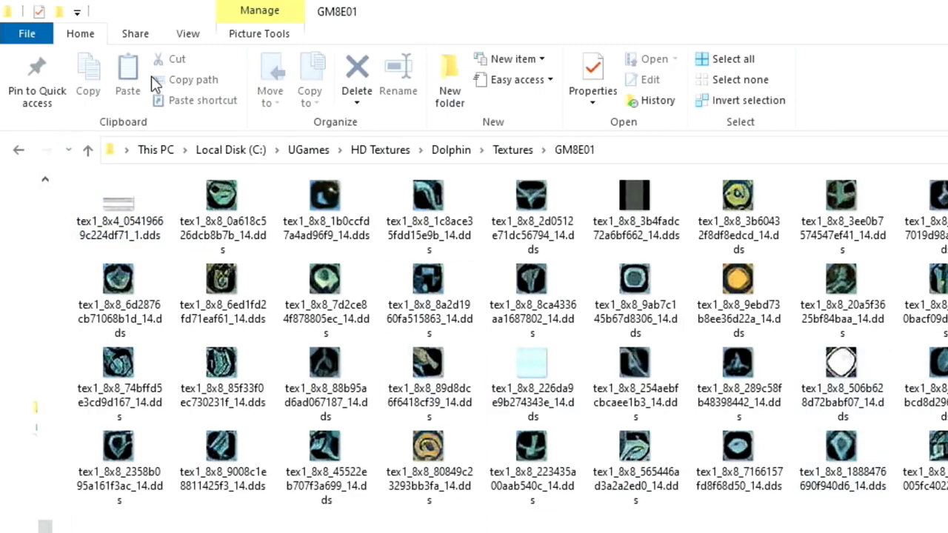
left_click(90, 152)
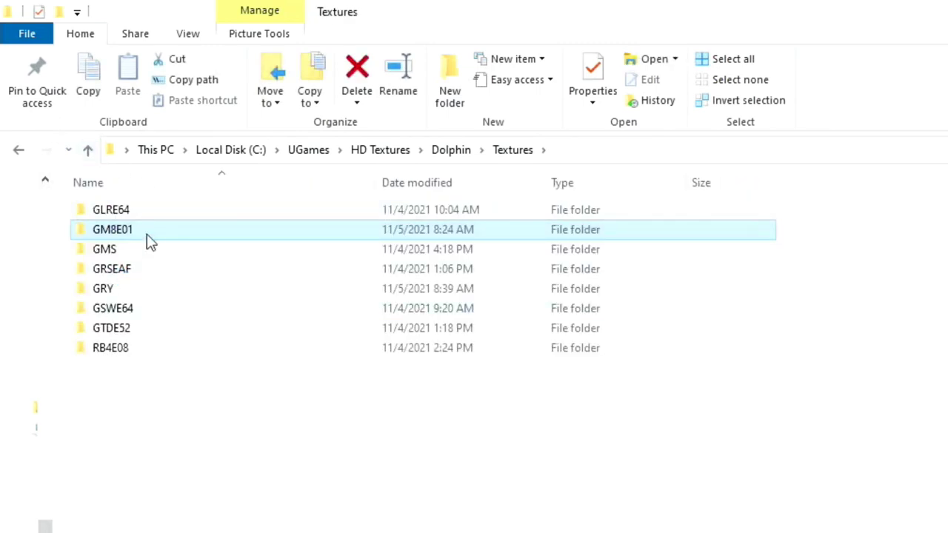
Step: Open the Resource Packs folder inside the Dolphin folder
left_click(89, 151)
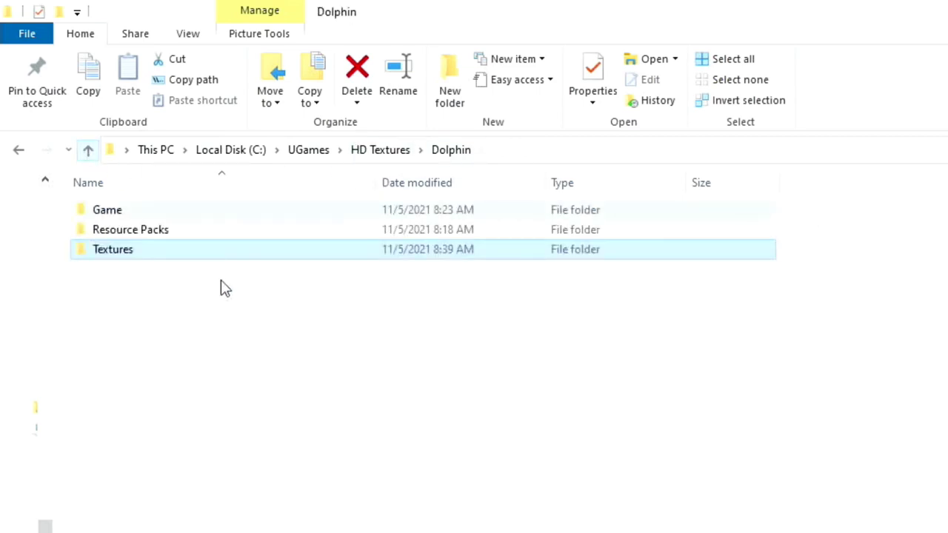
double_click(136, 234)
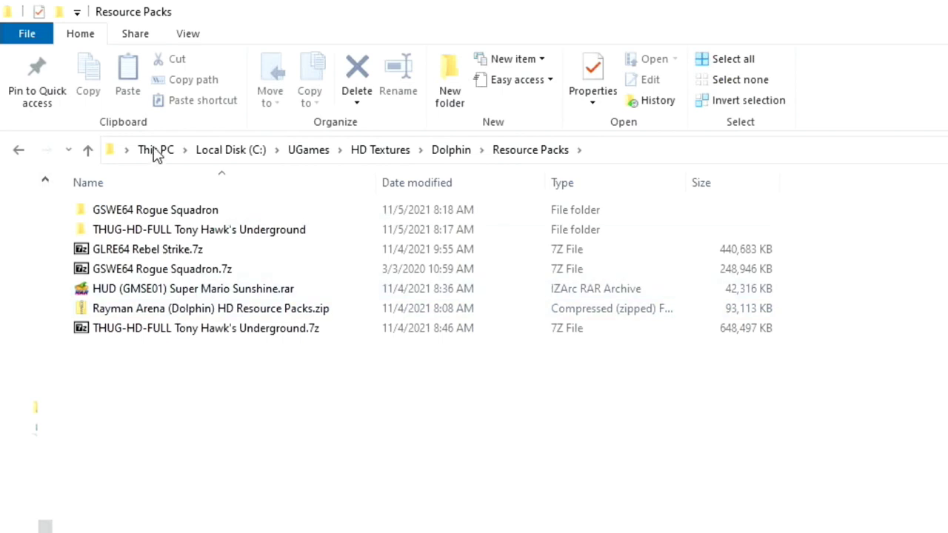
Step: Highlight the game ID GSWE64 in the name of the GSWE64 Rogue Squadron folder
right_click(144, 212)
key("m")
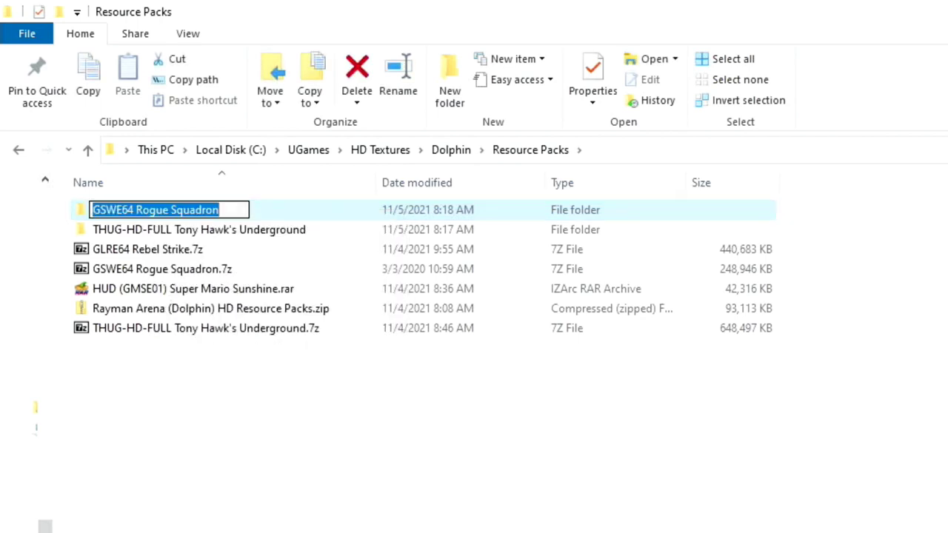
key("Home")
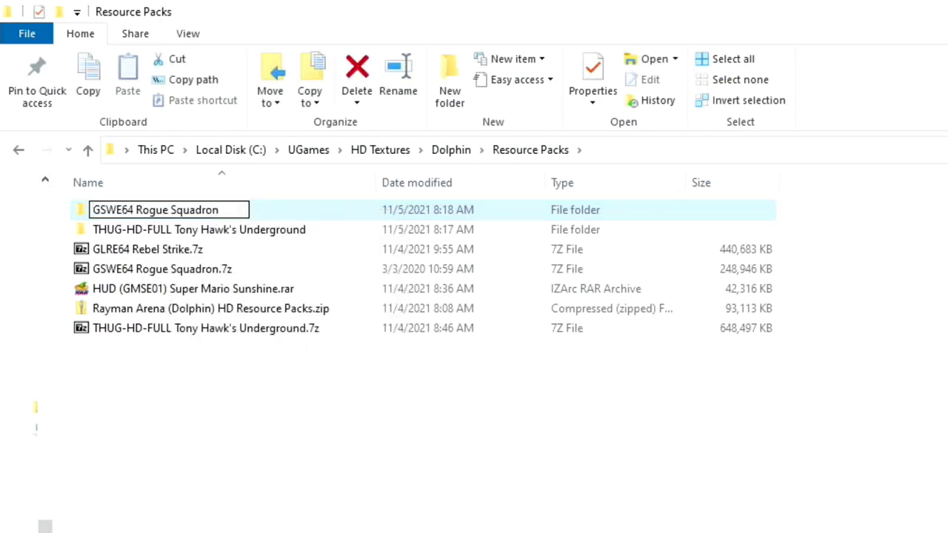
key("shift+Right")
key("shift+Right")
key("shift+Right")
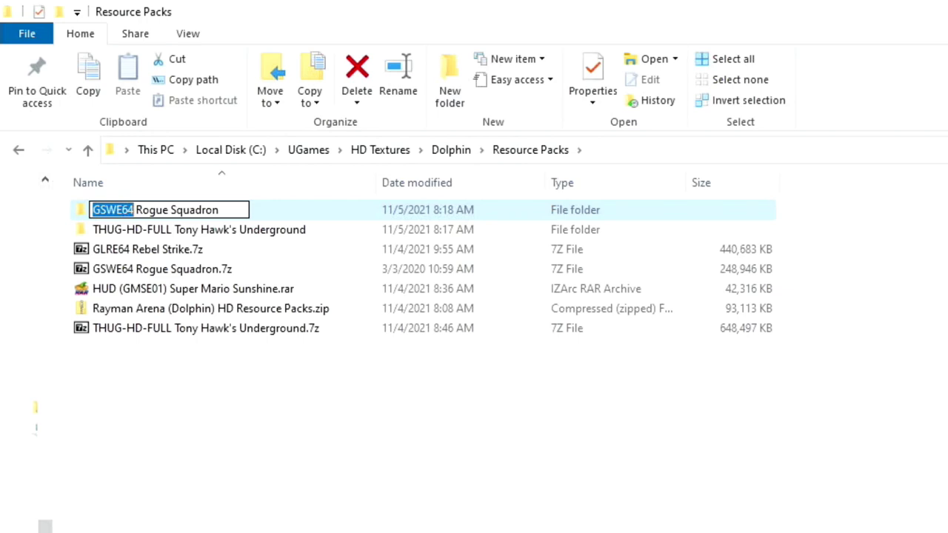
key("Return")
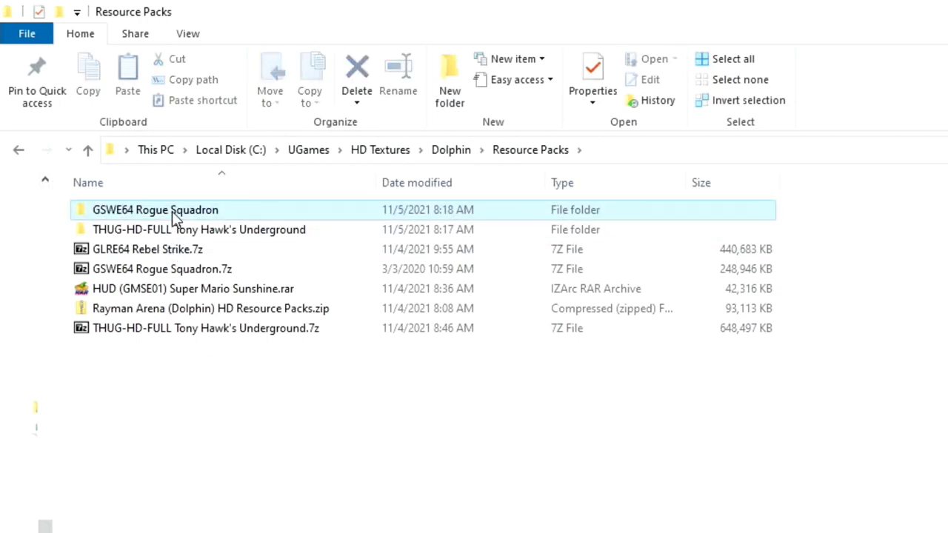
Step: Inspect the GSWE64 folder inside GSWE64 Rogue Squadron and its subfolders, and return to Resource Packs
double_click(175, 212)
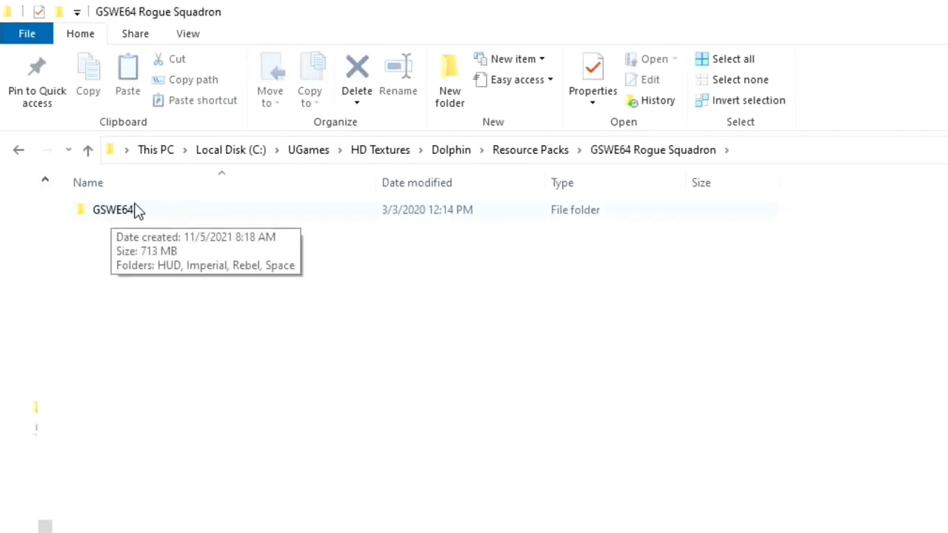
double_click(118, 214)
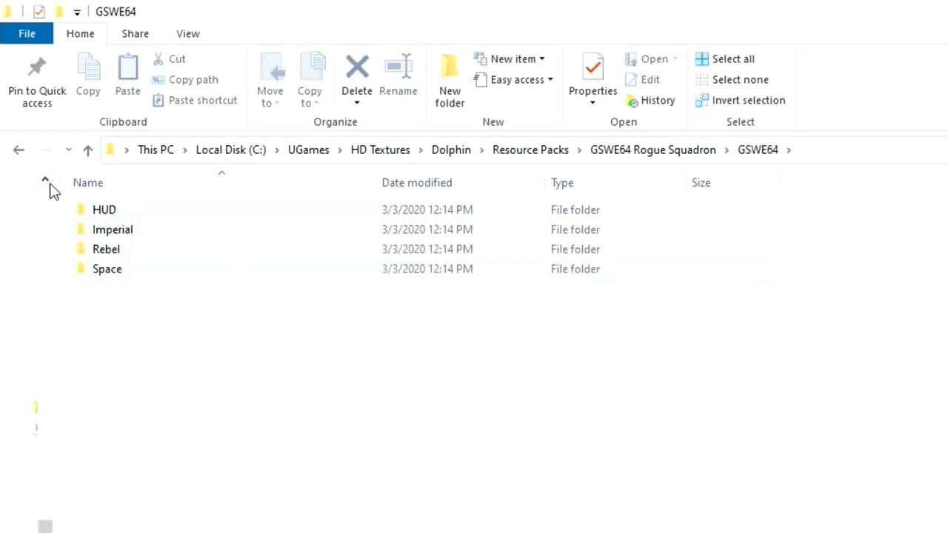
left_click(88, 153)
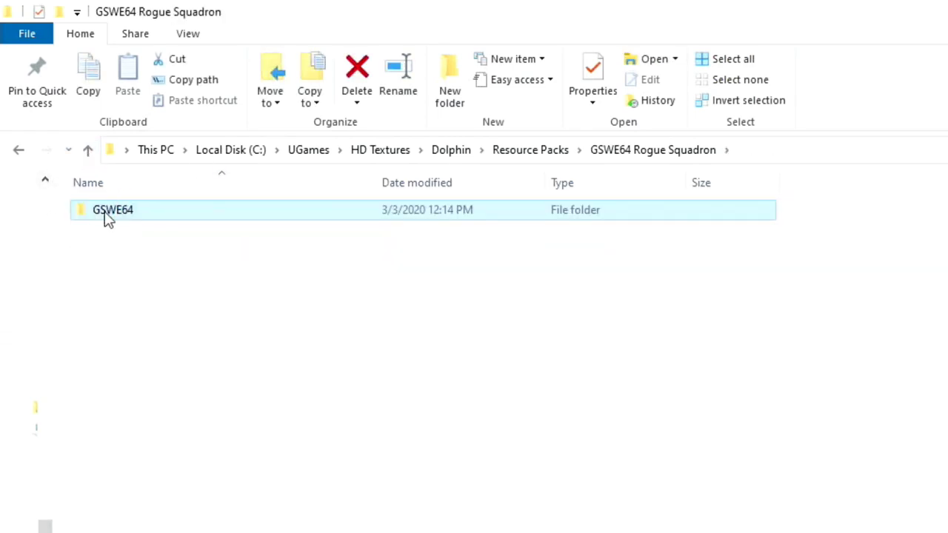
right_click(106, 213)
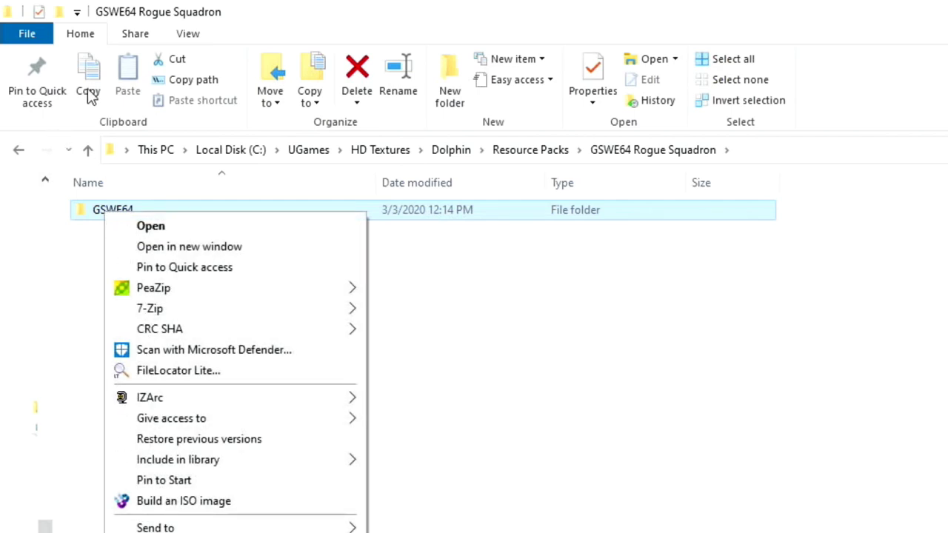
left_click(88, 153)
left_click(87, 151)
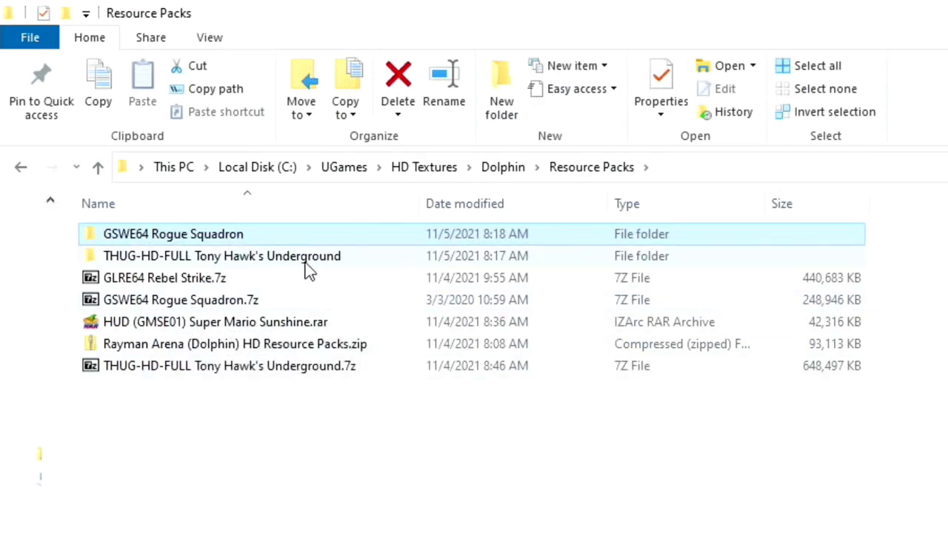
Step: Open the THUG-HD-FULL Tony Hawk's Underground folder, cut the GTDE52 folder from thug-boards > textures, and return to the pack's main folder
double_click(326, 256)
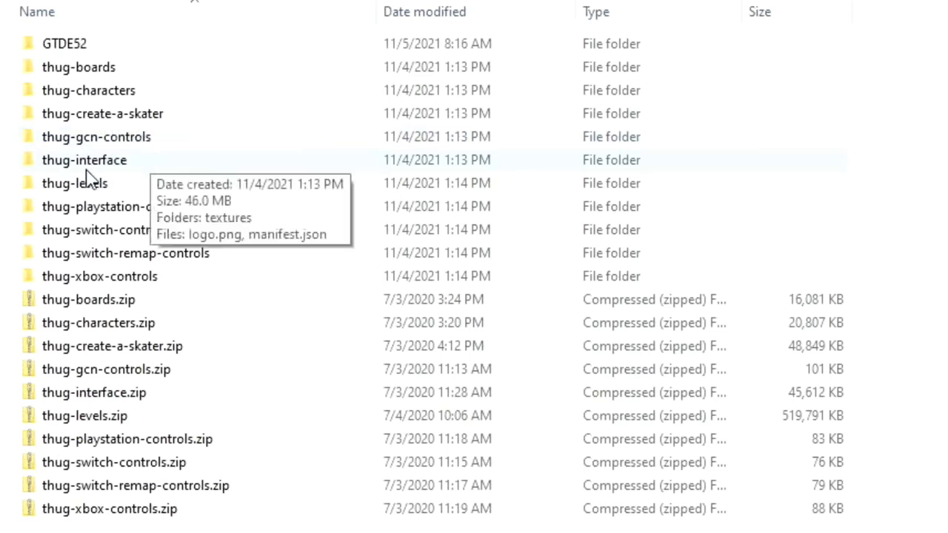
double_click(96, 74)
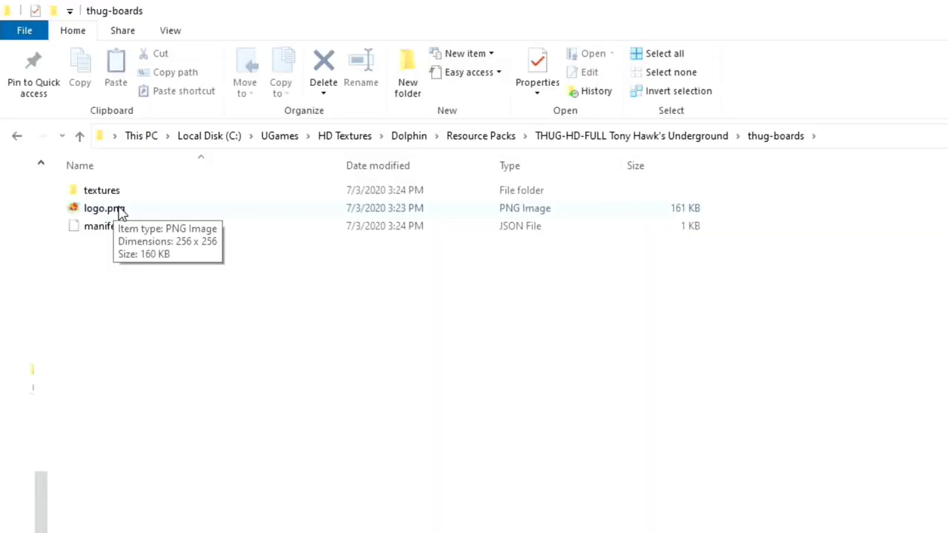
double_click(94, 190)
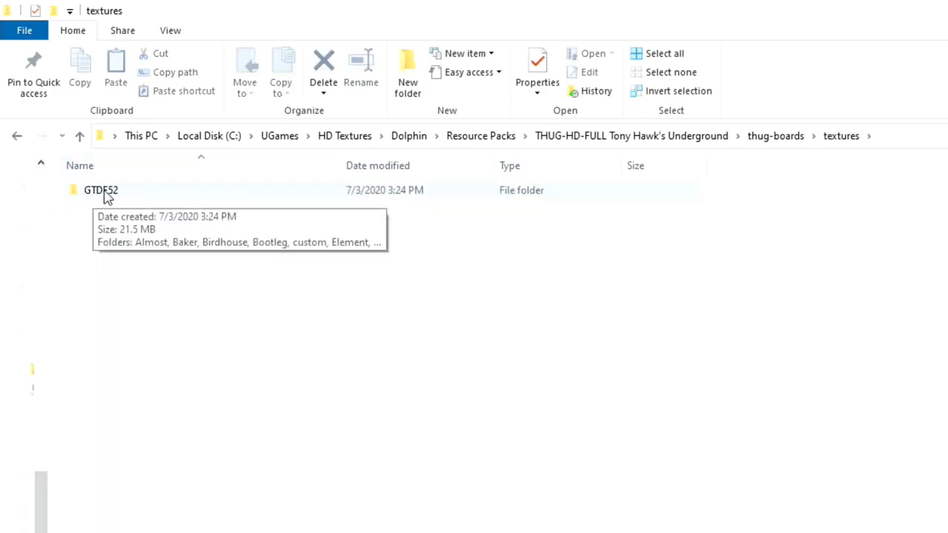
right_click(104, 194)
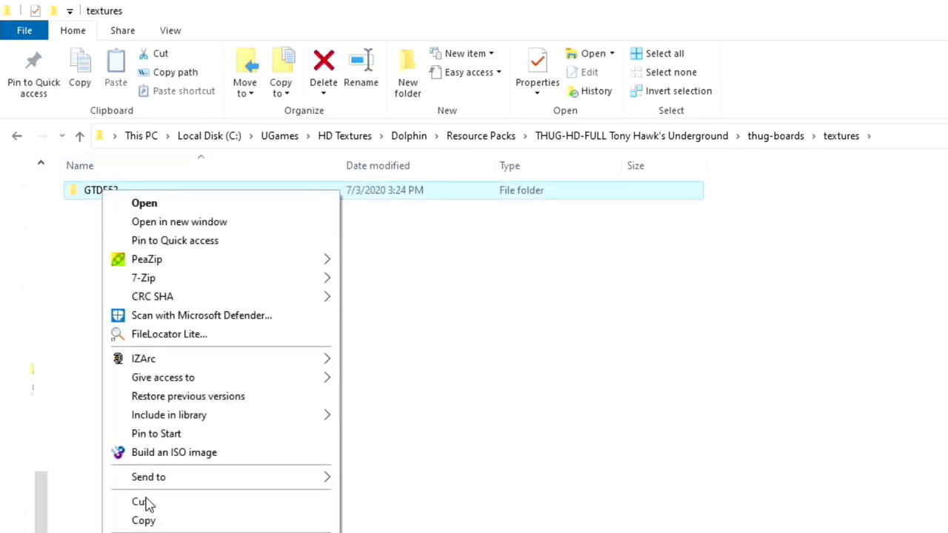
left_click(146, 502)
left_click(80, 136)
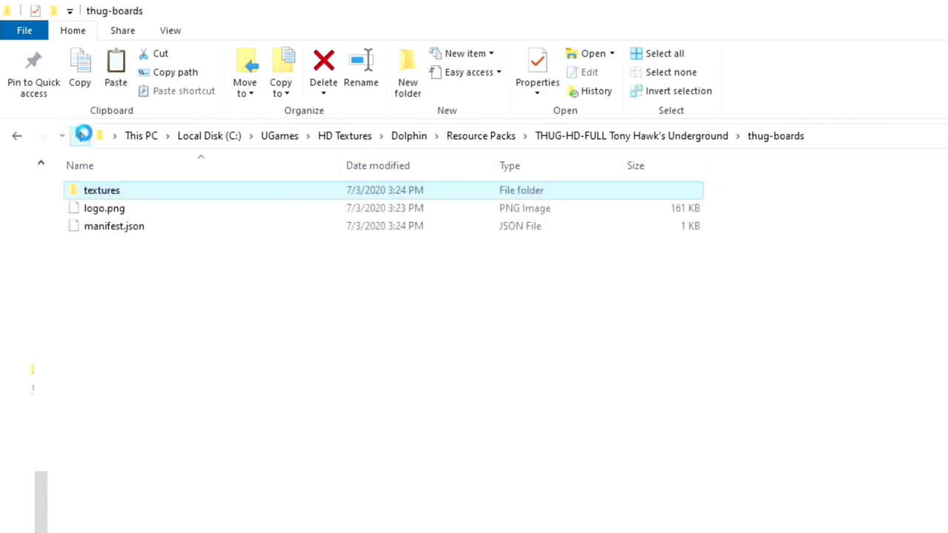
left_click(81, 135)
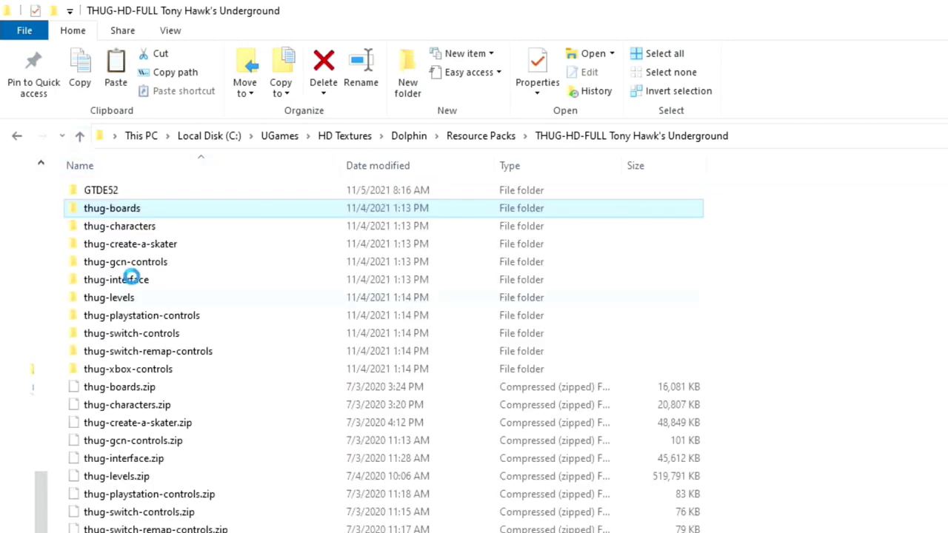
left_click(118, 192)
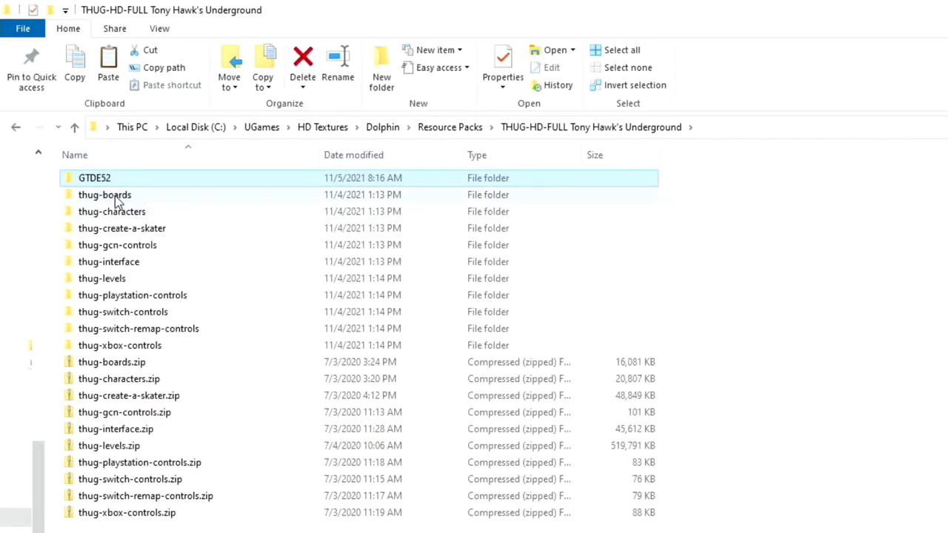
Step: Copy the GTDE52 folder from thug-characters > textures into the THUG-HD-FULL Tony Hawk's Underground folder
double_click(123, 211)
double_click(107, 181)
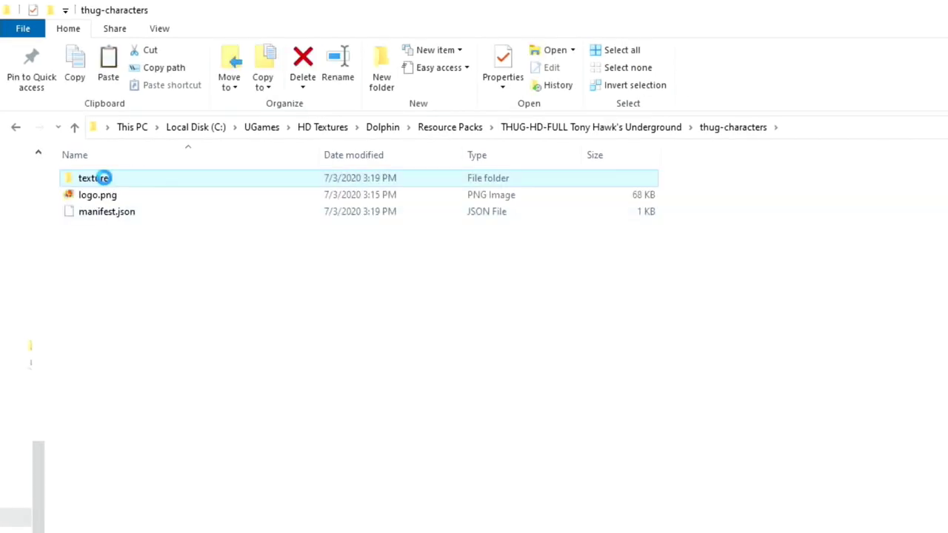
right_click(99, 183)
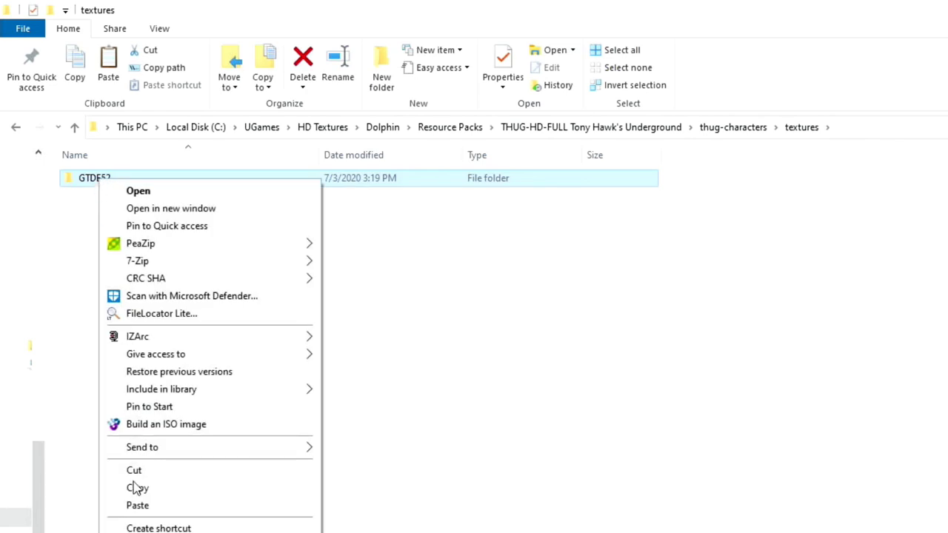
left_click(137, 488)
left_click(77, 128)
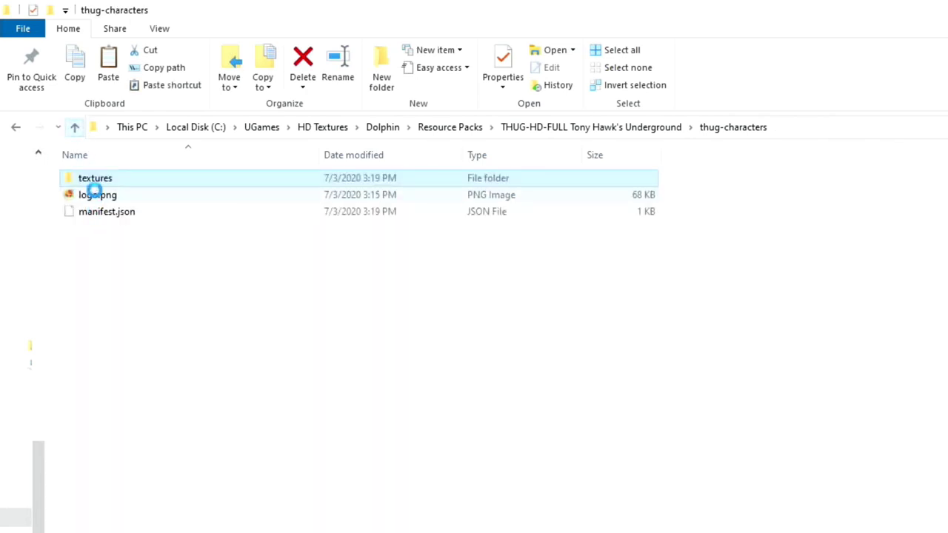
left_click(74, 129)
key("ctrl+v")
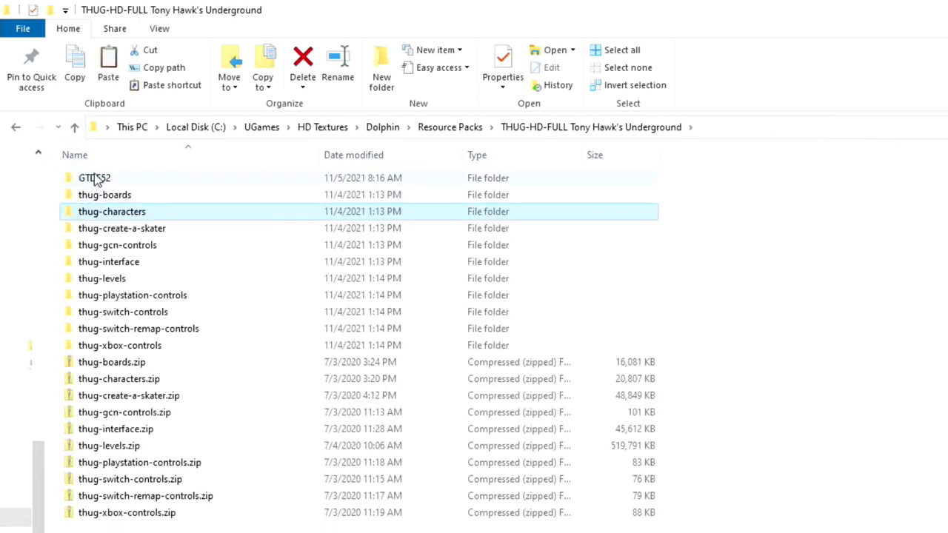
right_click(146, 447)
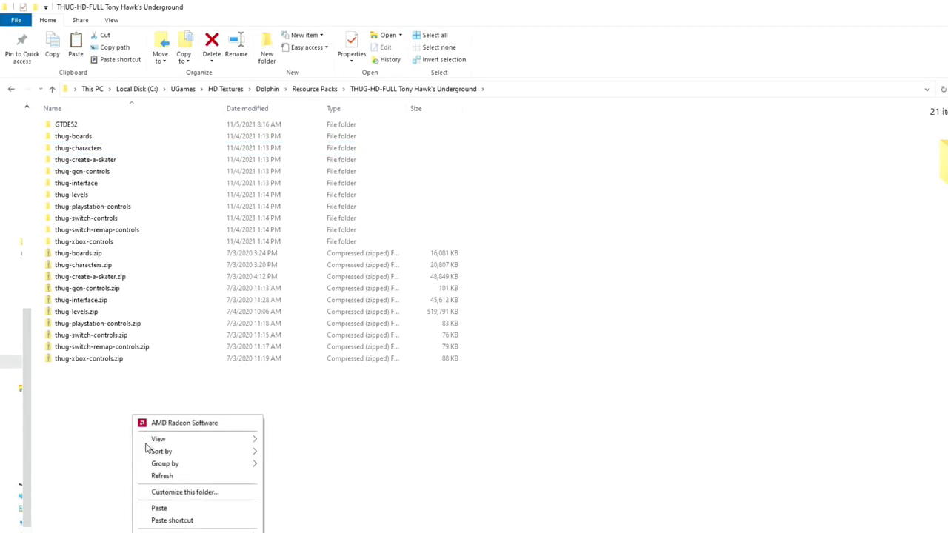
left_click(158, 509)
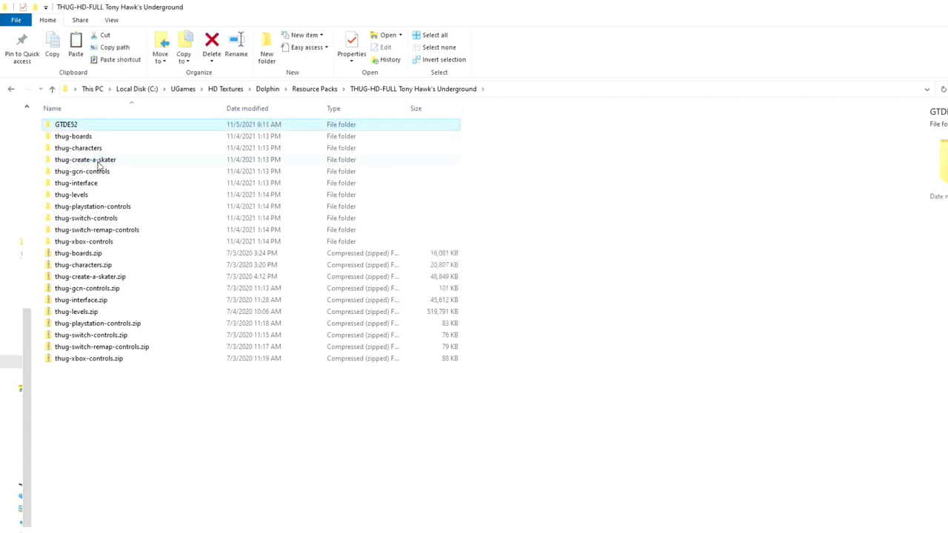
Step: Copy the GTDE52 folder from thug-create-a-skater > textures into the THUG-HD-FULL Tony Hawk's Underground folder
double_click(98, 161)
double_click(74, 125)
left_click(70, 126)
right_click(70, 127)
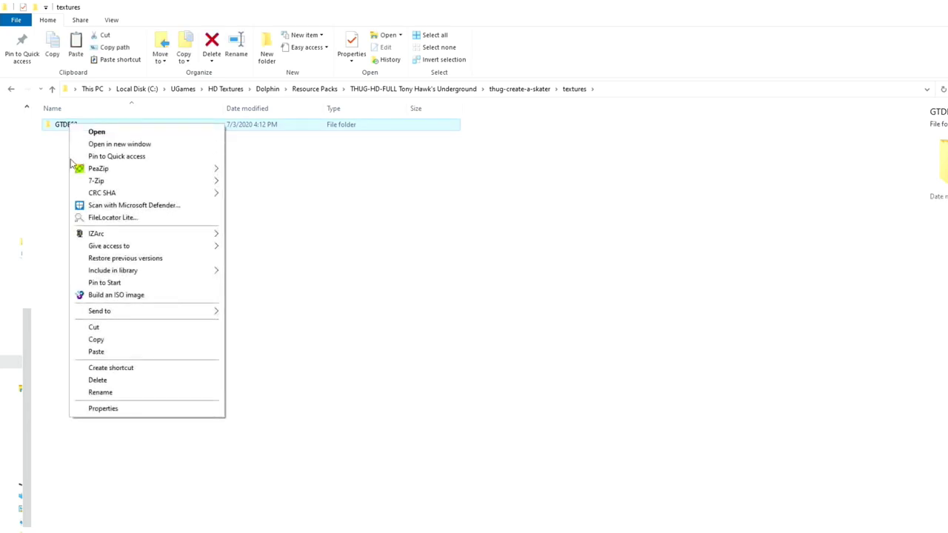
left_click(97, 339)
left_click(52, 88)
left_click(52, 89)
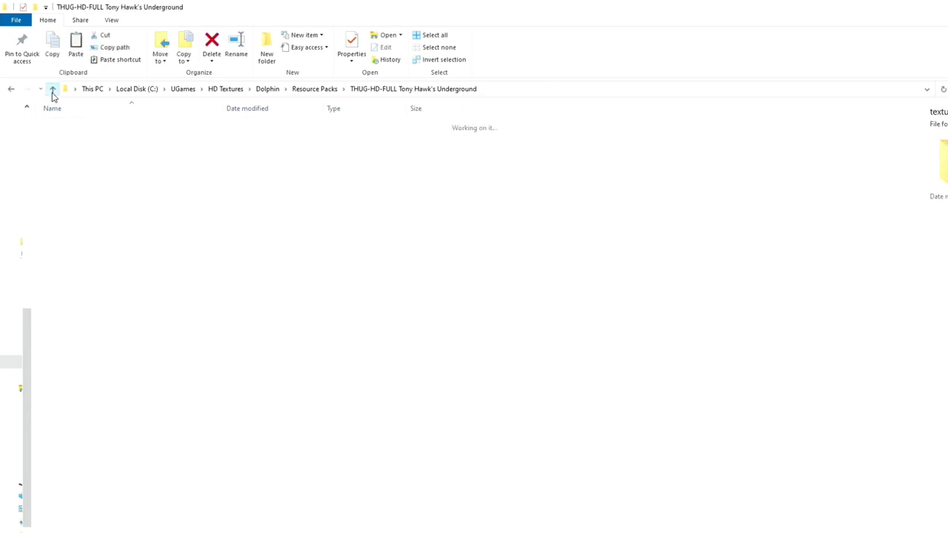
right_click(123, 425)
left_click(148, 340)
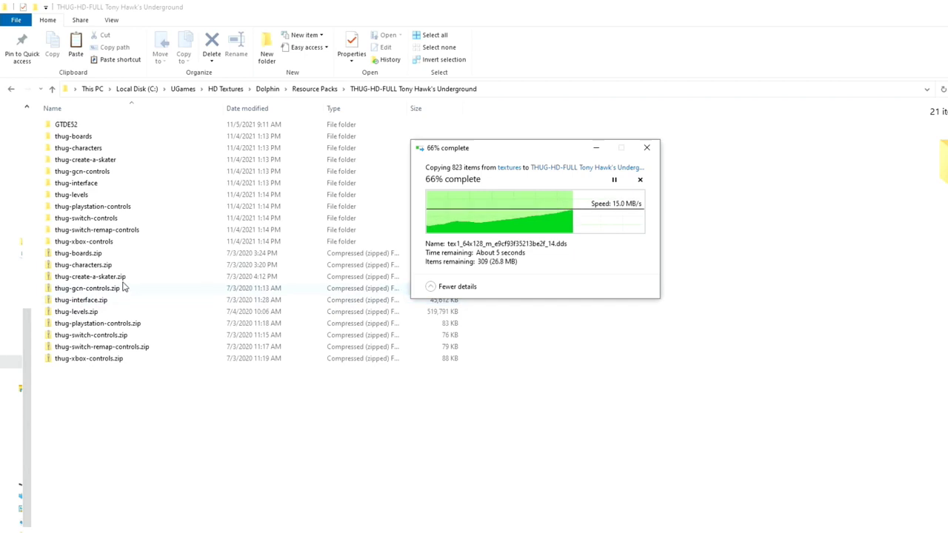
Step: Copy the GTDE52 folder from thug-gcn-controls > textures into the THUG-HD-FULL Tony Hawk's Underground folder
double_click(98, 169)
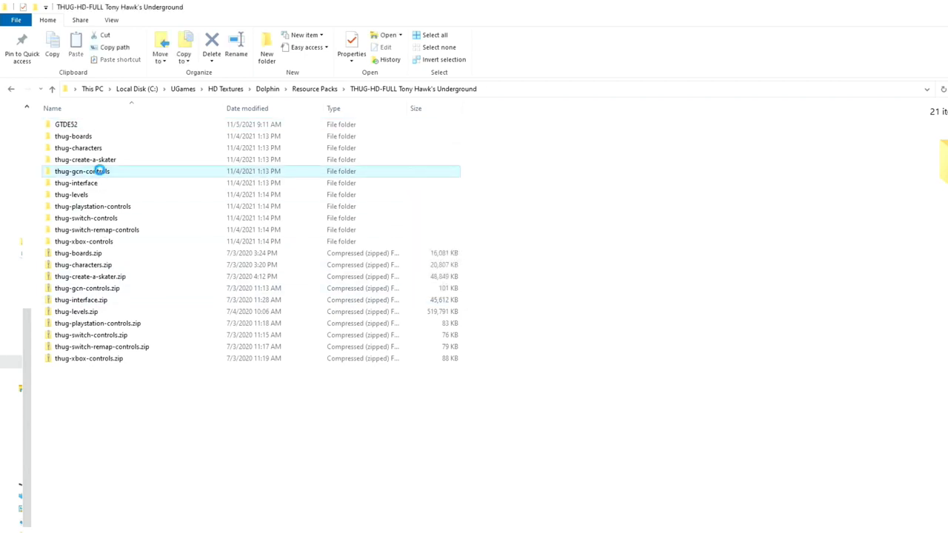
double_click(73, 126)
left_click(70, 130)
right_click(69, 129)
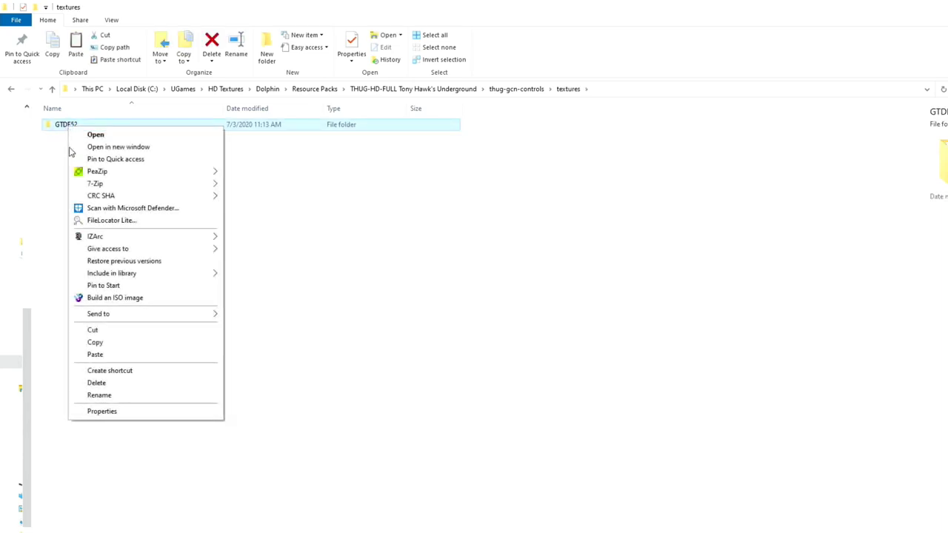
left_click(97, 343)
left_click(50, 91)
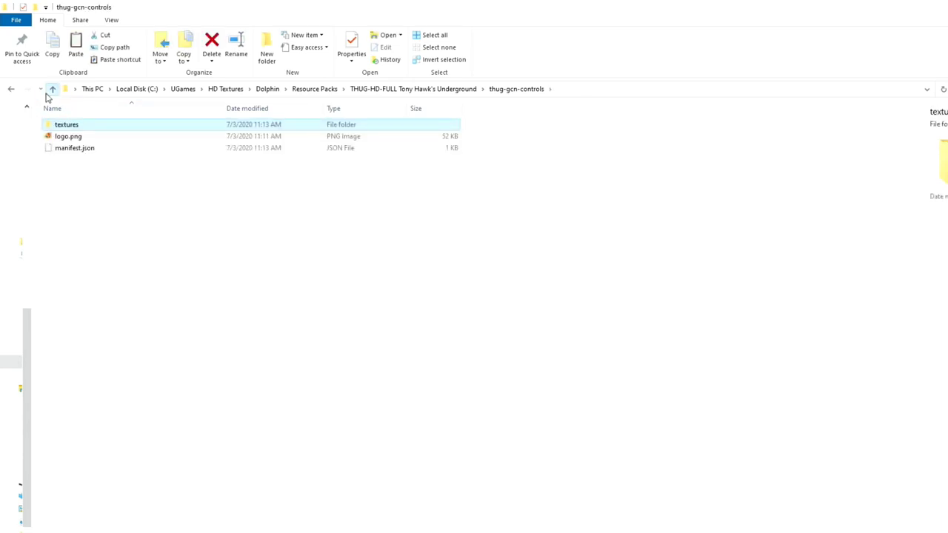
left_click(50, 90)
right_click(171, 433)
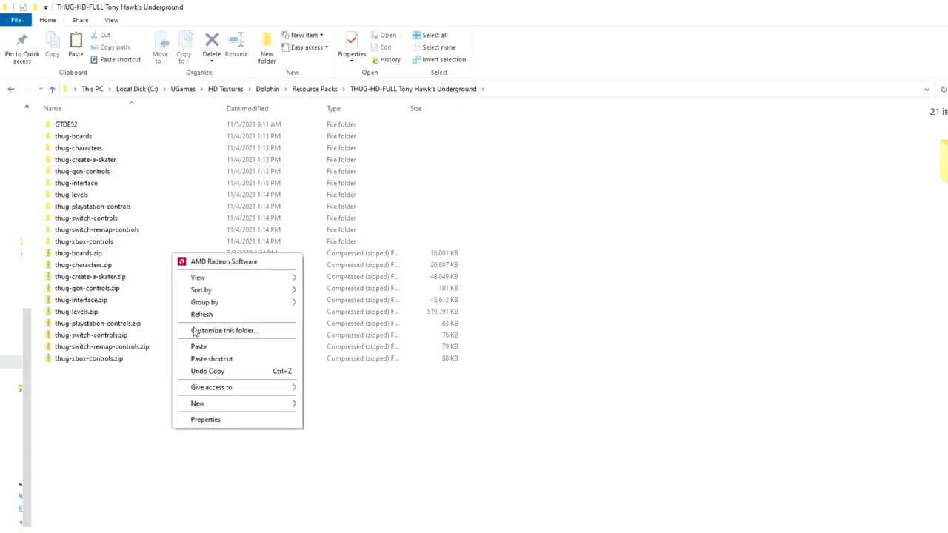
left_click(194, 351)
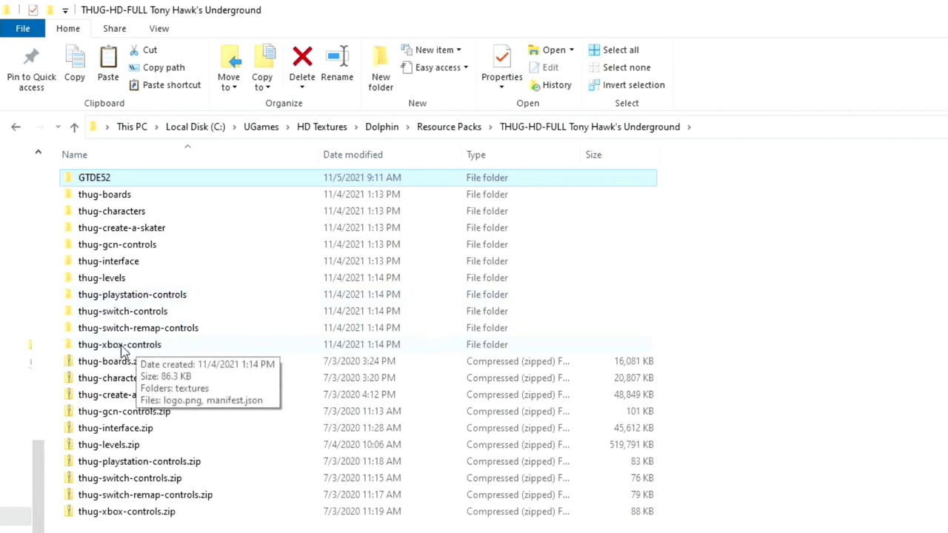
Step: Inspect the combined GTDE52 folder's contents and open the Textures folder inside HD Textures > Dolphin
double_click(95, 181)
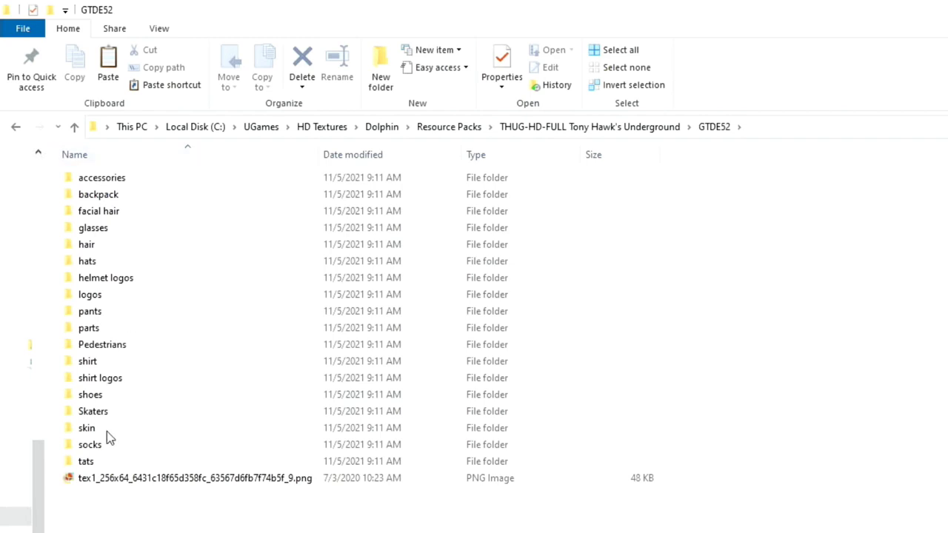
left_click(75, 129)
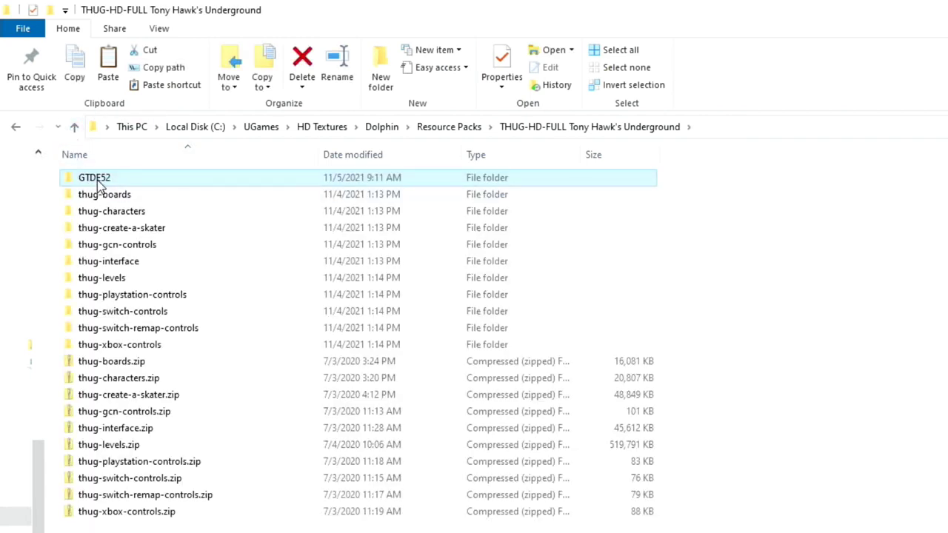
left_click(75, 128)
left_click(75, 129)
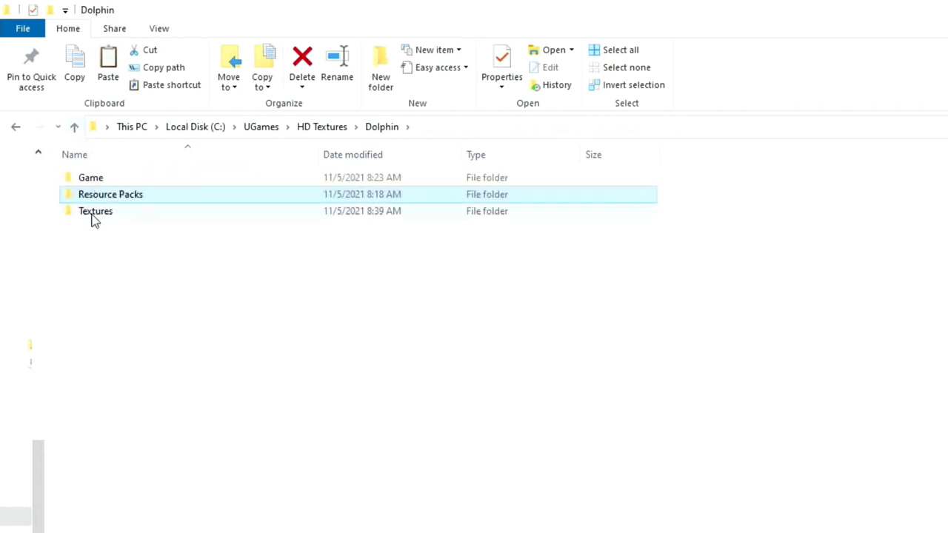
double_click(96, 214)
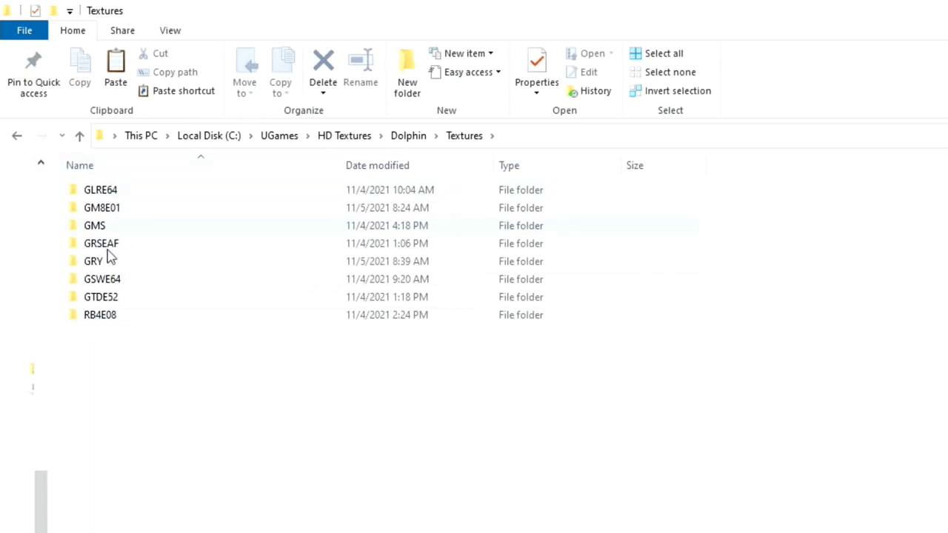
mouse_move(148, 331)
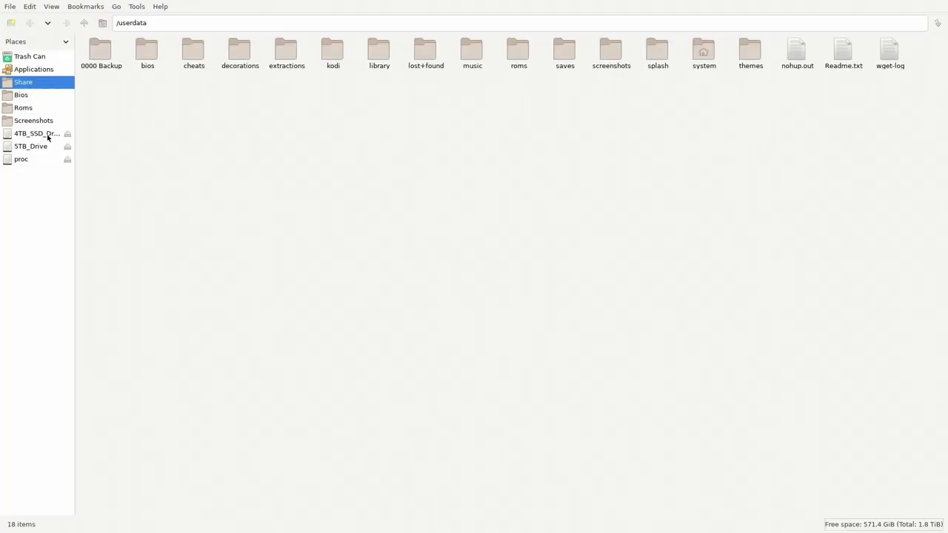
Step: Open HD Textures > Dolphin > Textures on 5TB_Drive and select all the game ID folders
left_click(34, 146)
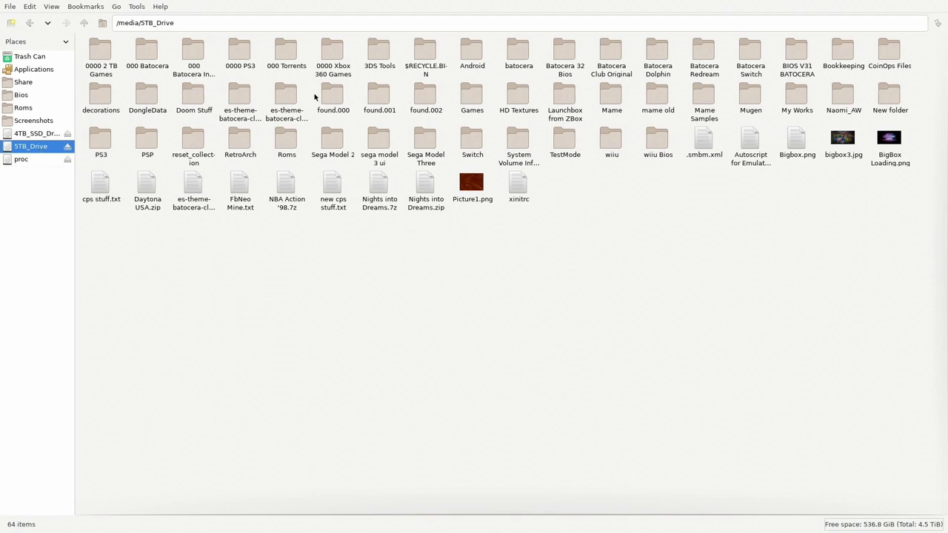
double_click(518, 96)
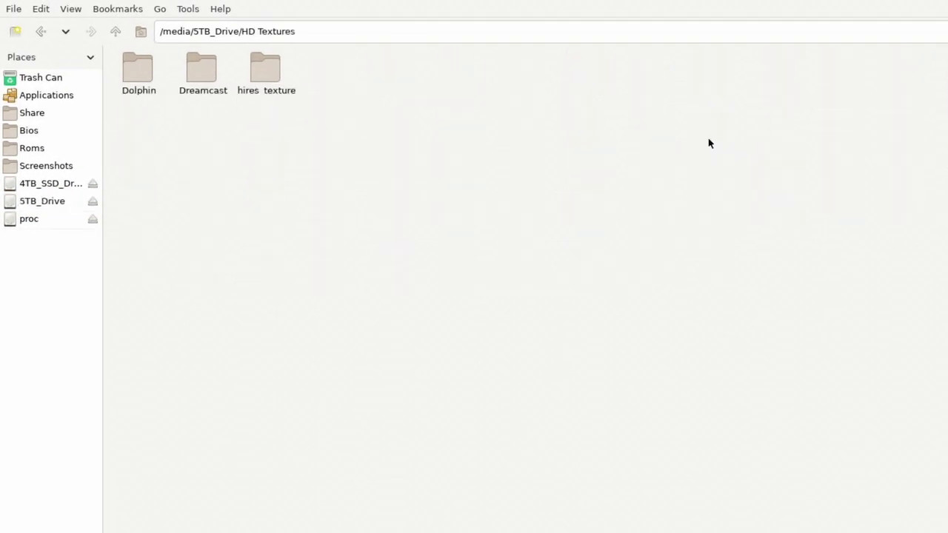
double_click(134, 80)
double_click(213, 70)
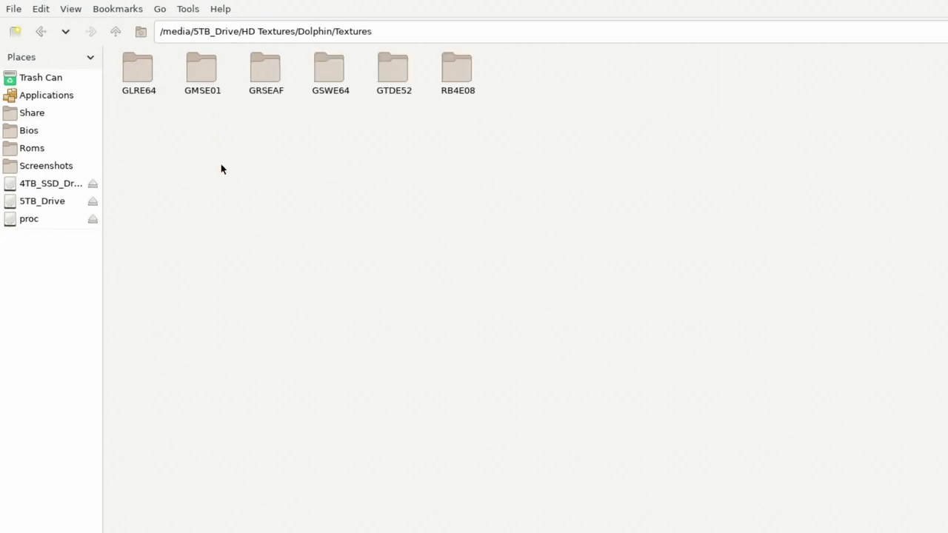
key("ctrl+a")
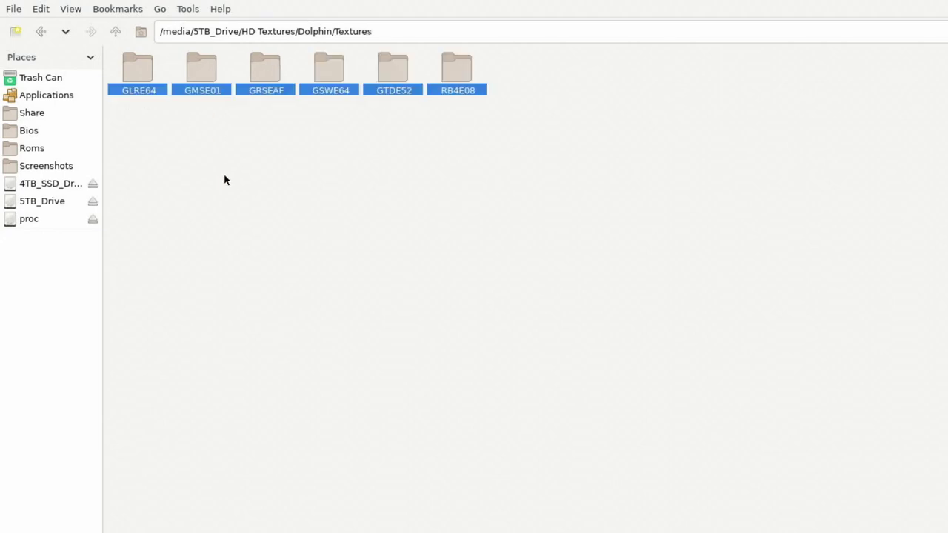
Step: Open the texture destination folder /userdata/saves/dolphin-emu/Load/Textures
left_click(34, 115)
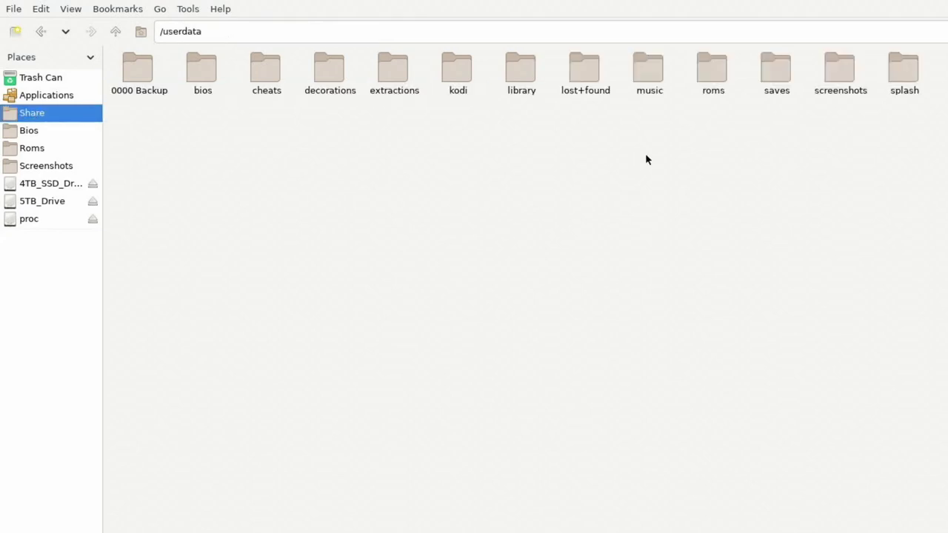
double_click(767, 69)
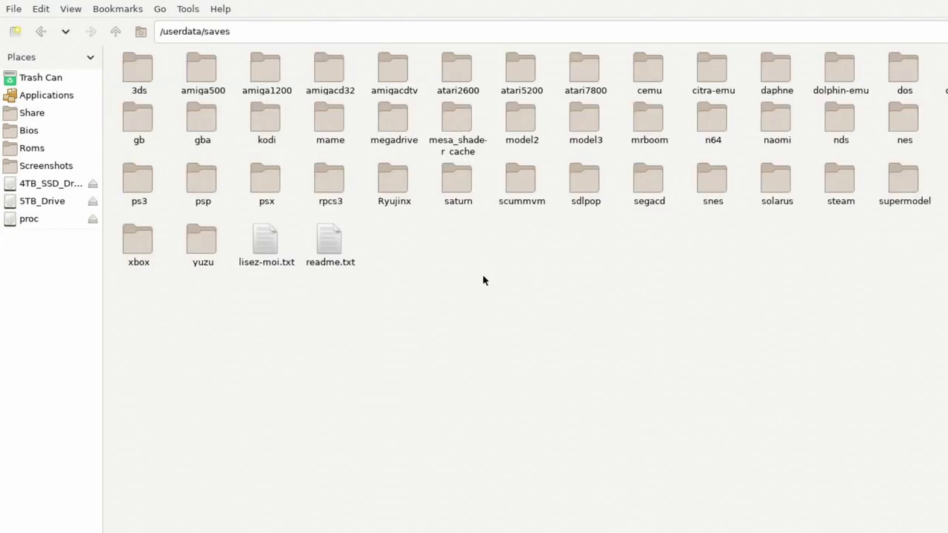
double_click(841, 71)
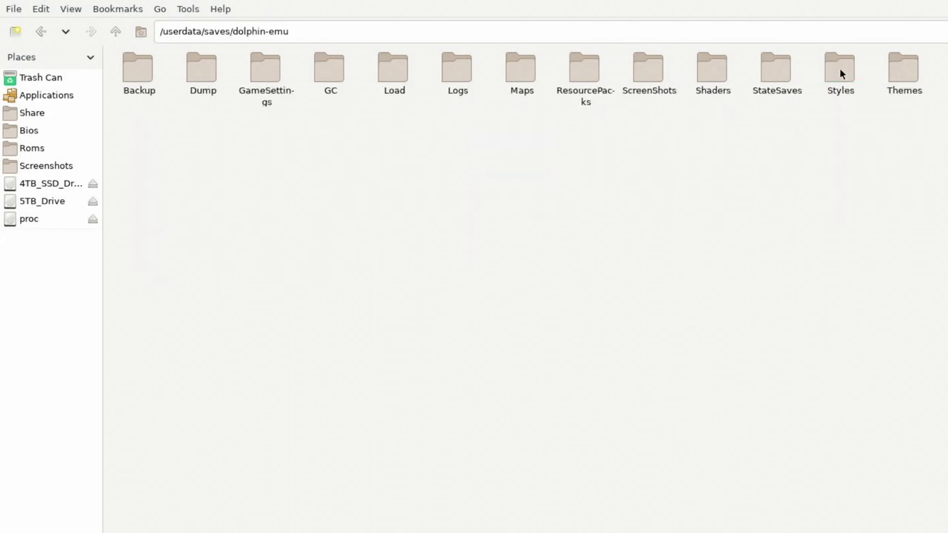
double_click(393, 70)
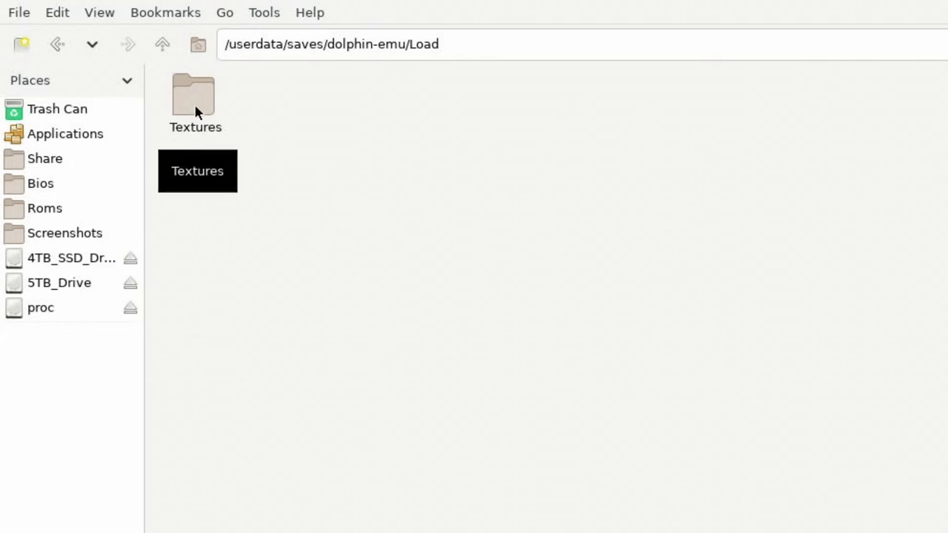
double_click(196, 111)
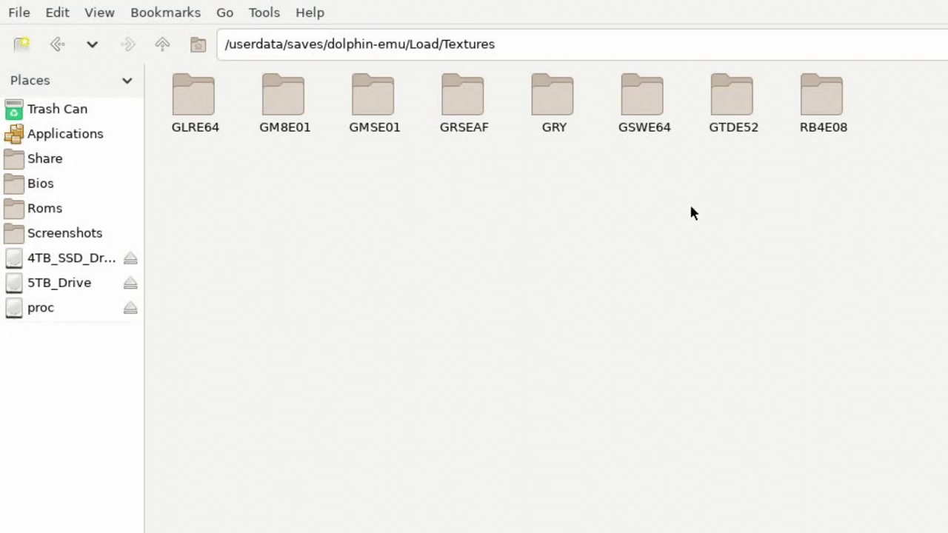
Step: Switch to Dolphin by launching dolphin-emu-config
left_click(66, 138)
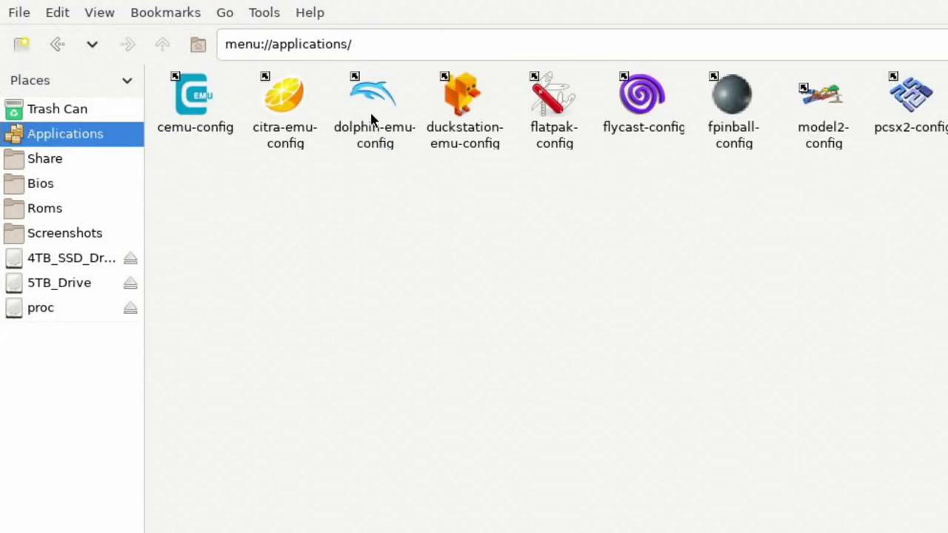
left_click(373, 139)
double_click(366, 136)
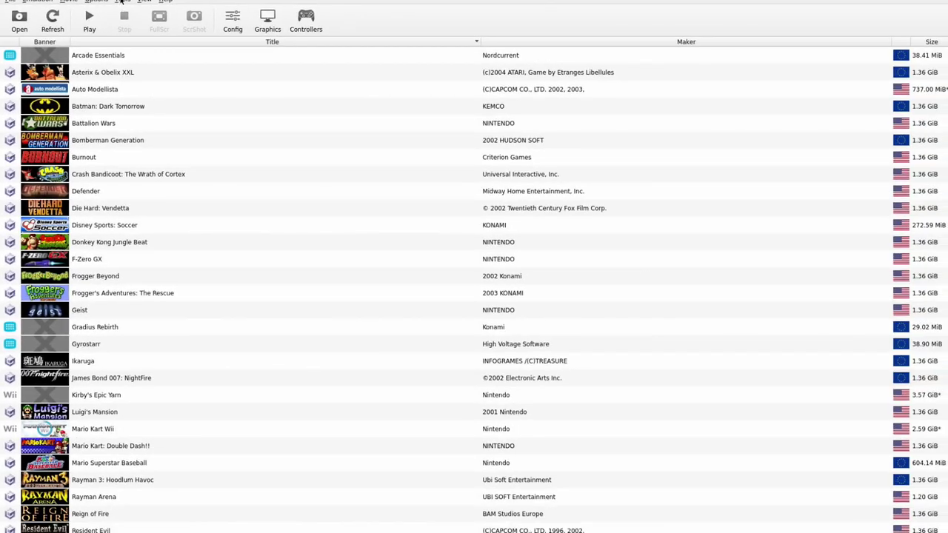
Step: Inspect Dolphin's Resource Pack Manager, including its Open Directory option, and close it
left_click(122, 1)
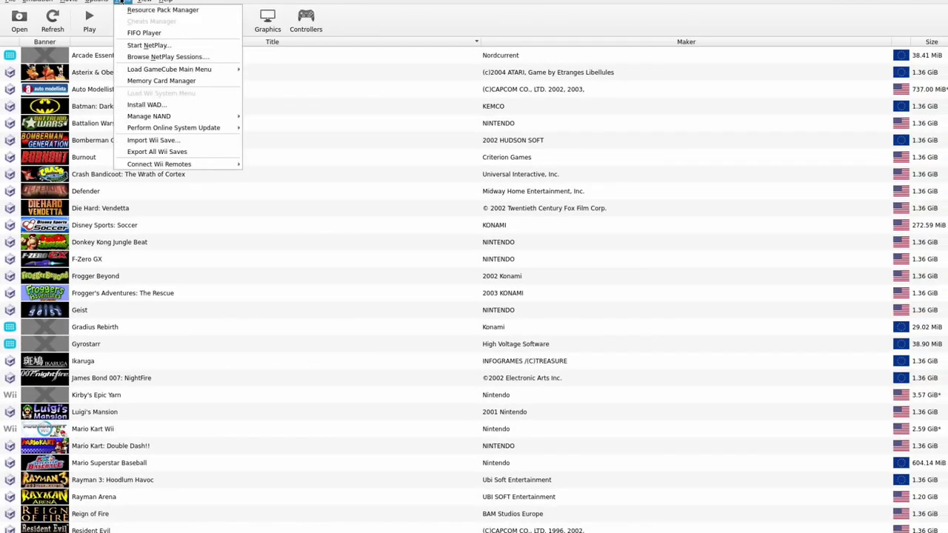
left_click(156, 16)
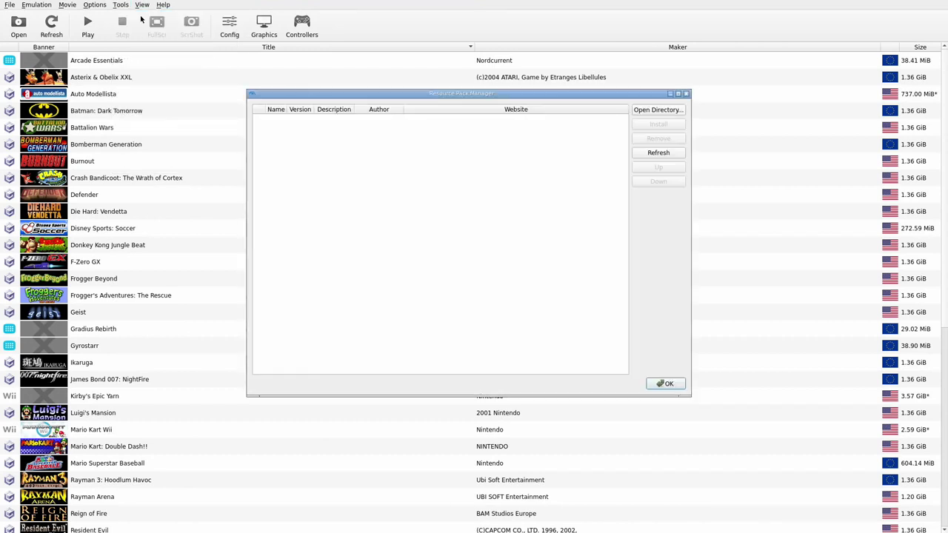
left_click(655, 110)
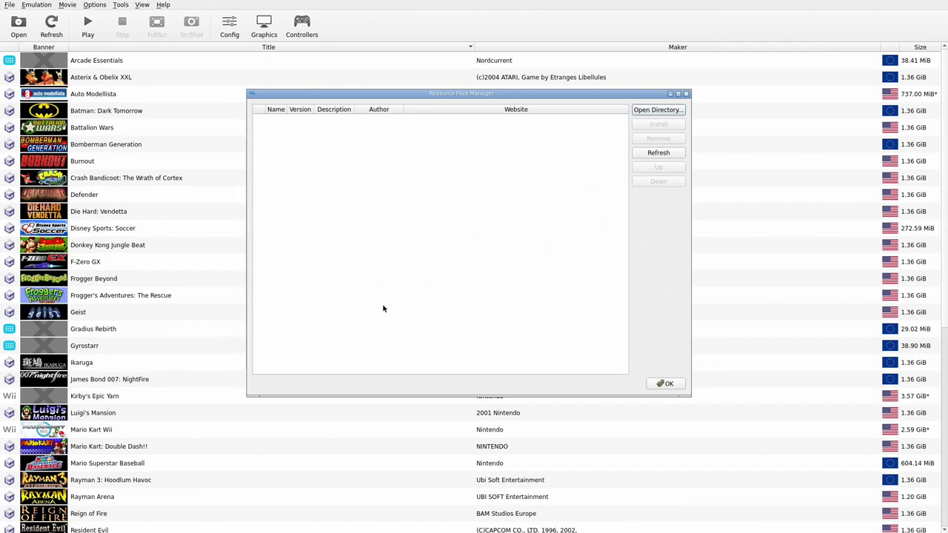
left_click(686, 94)
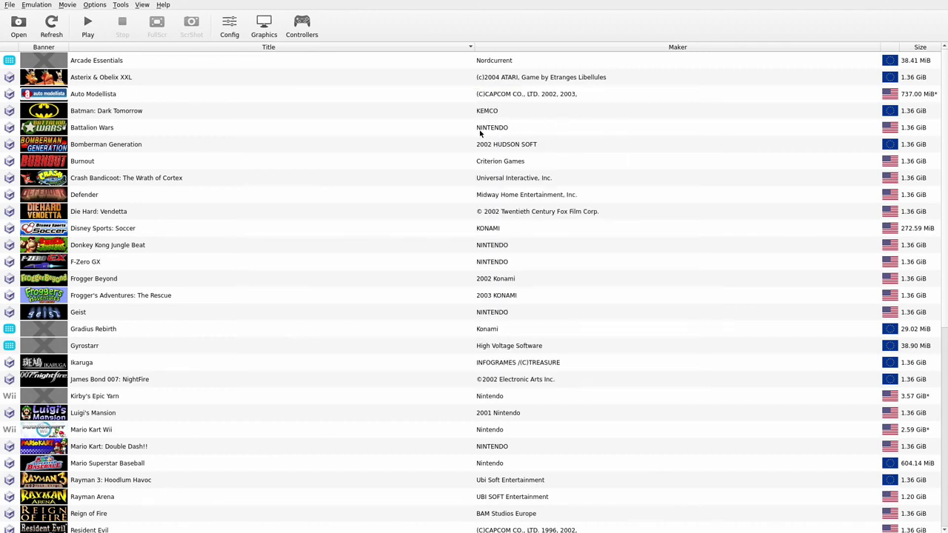
Step: Enable Prefetch Custom Textures in Dolphin's advanced graphics configuration and close the dialog
left_click(264, 30)
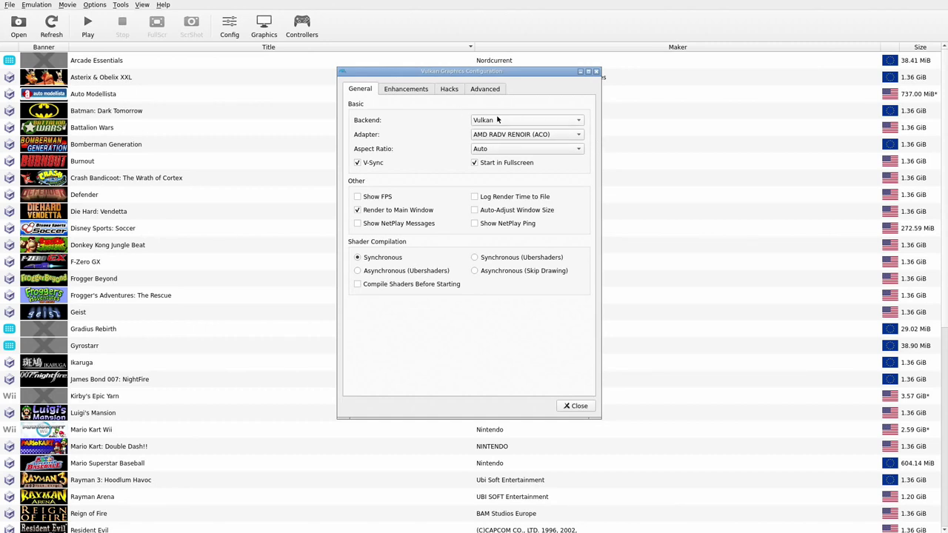
mouse_move(491, 123)
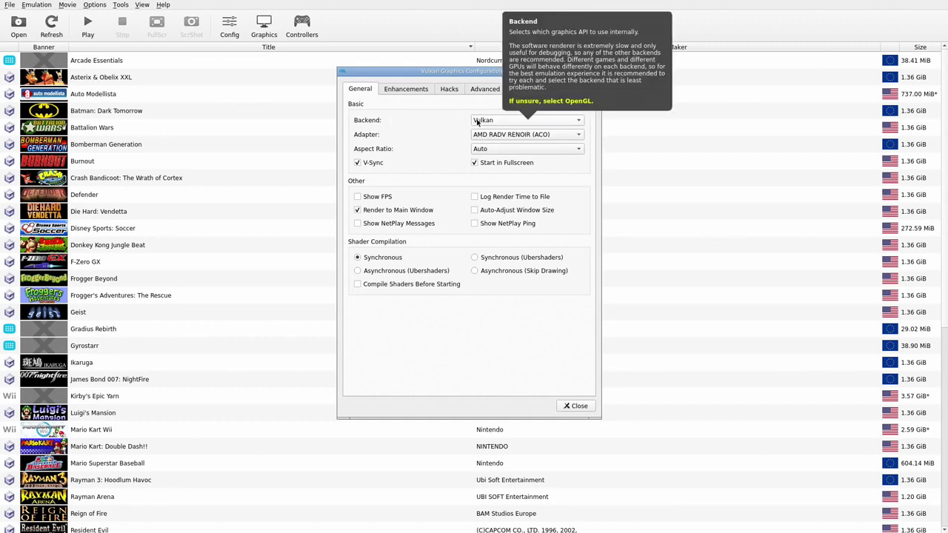
left_click(484, 92)
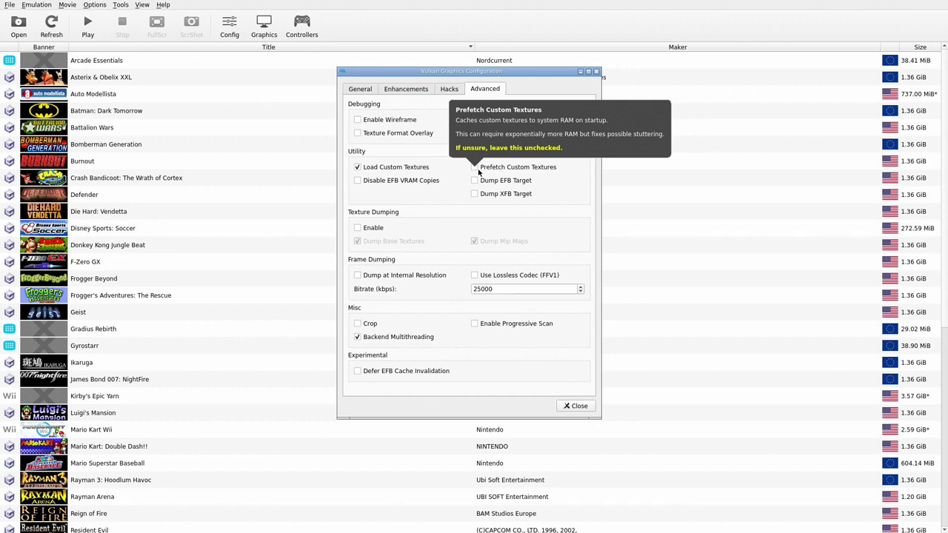
left_click(475, 167)
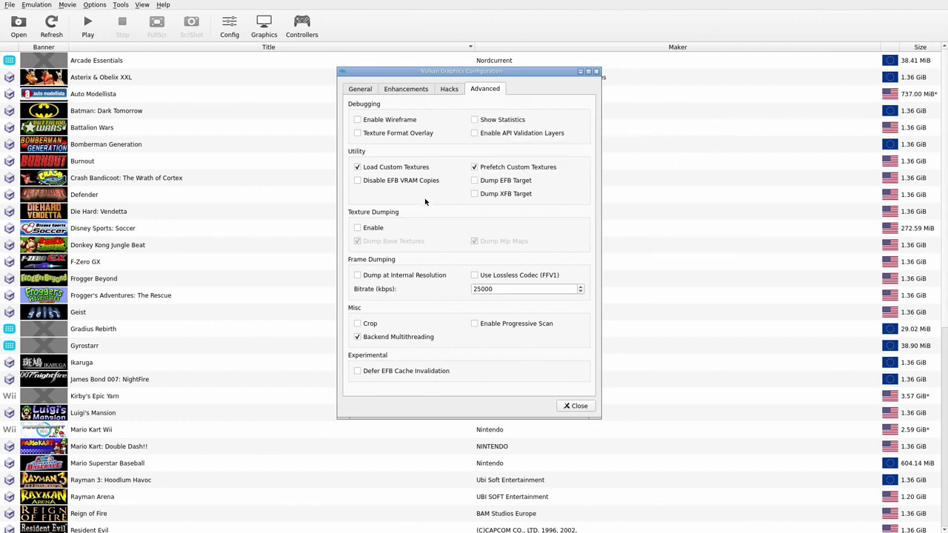
mouse_move(528, 172)
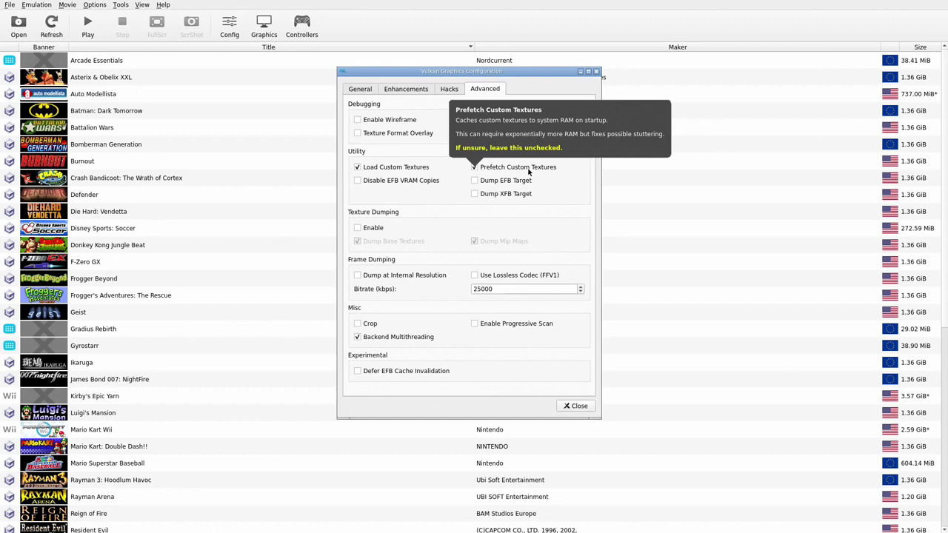
left_click(576, 406)
Step: Review the GameCube controller mapping on Port 1 and its list of saved profiles
left_click(314, 33)
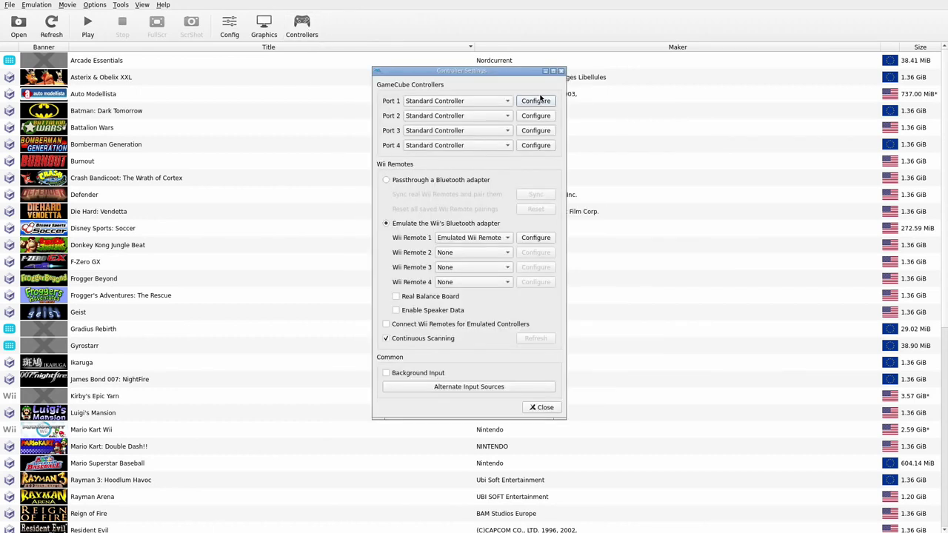
left_click(532, 101)
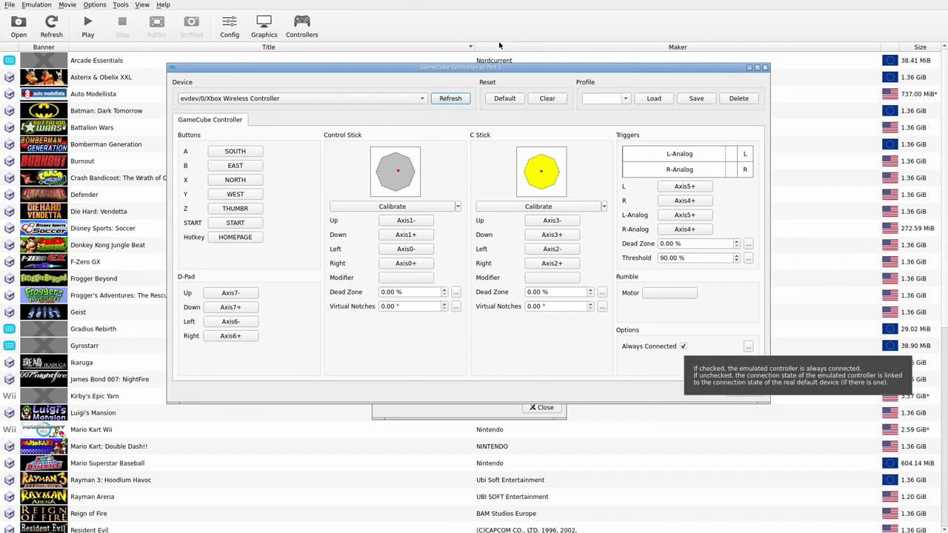
left_click(626, 100)
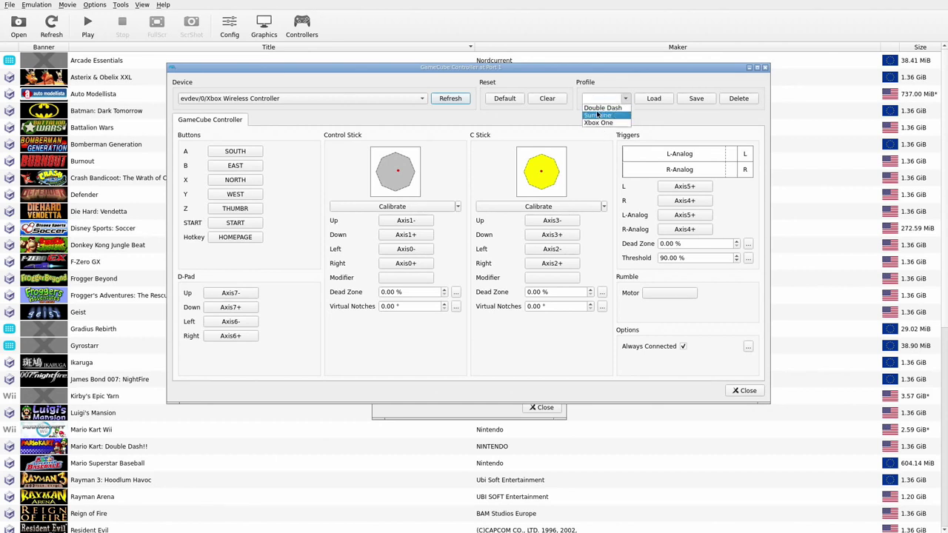
left_click(465, 132)
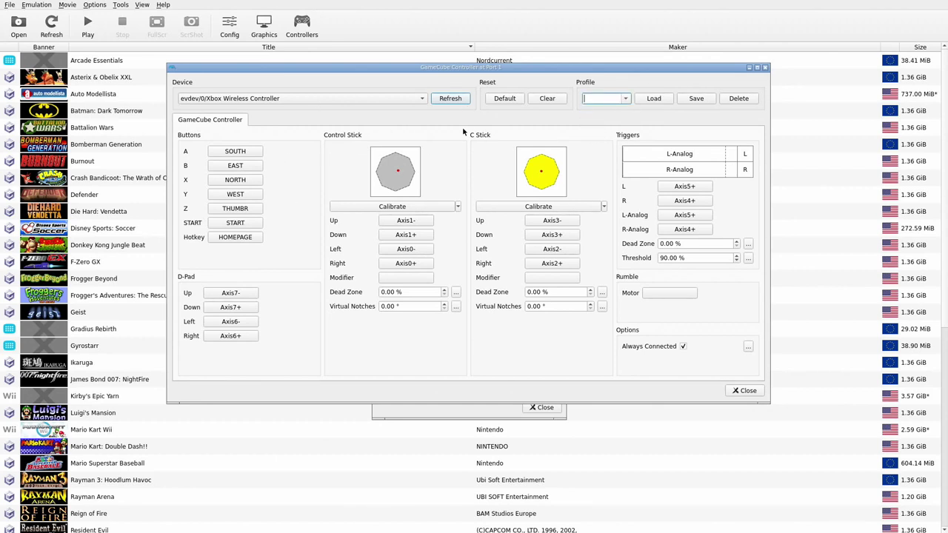
left_click(744, 391)
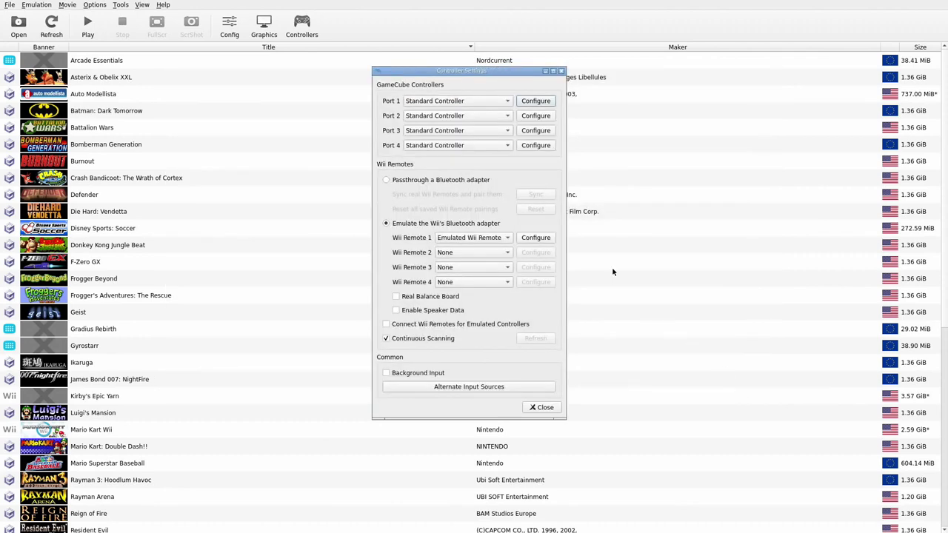
Step: Review the emulated Wii Remote 1 configuration and close the controller settings
left_click(539, 239)
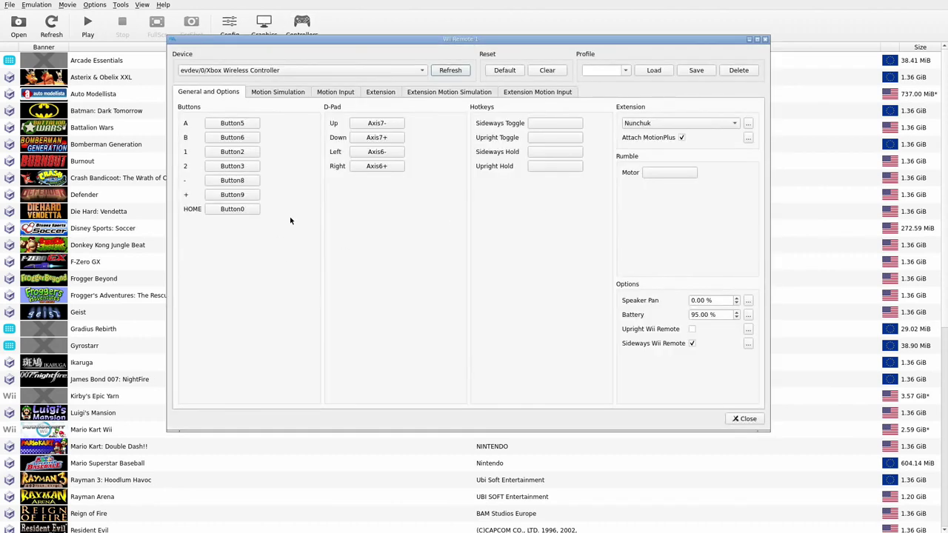
left_click(765, 40)
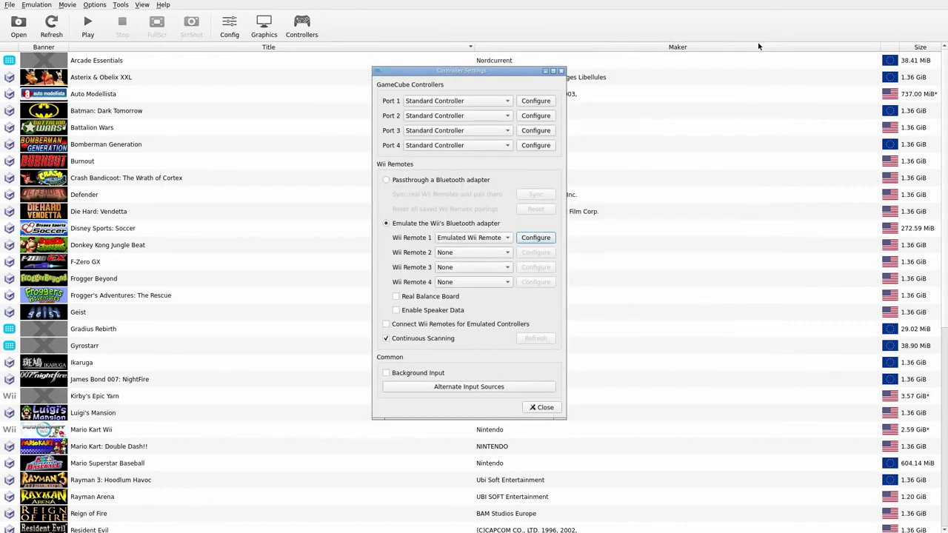
left_click(552, 411)
Step: Exit Dolphin and close the file manager to return to the Batocera game system screen
left_click(10, 4)
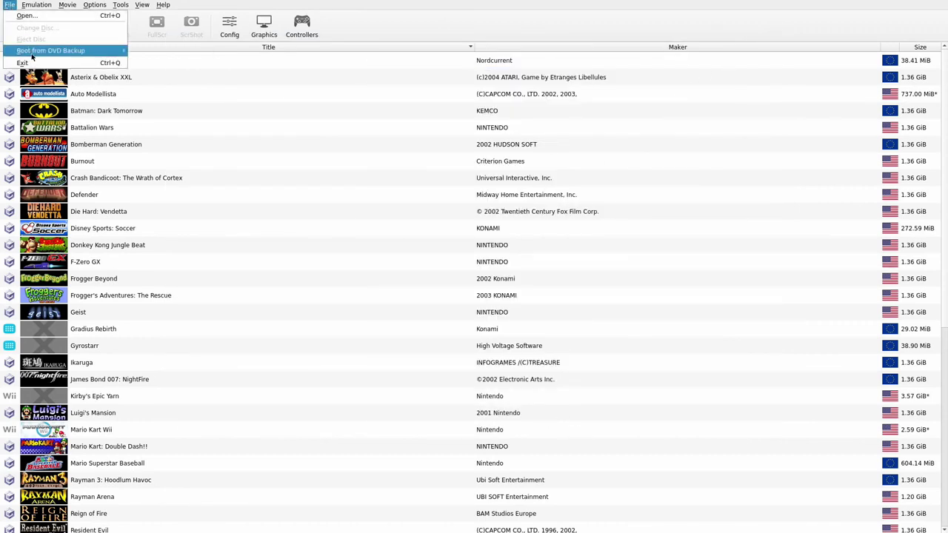
left_click(24, 62)
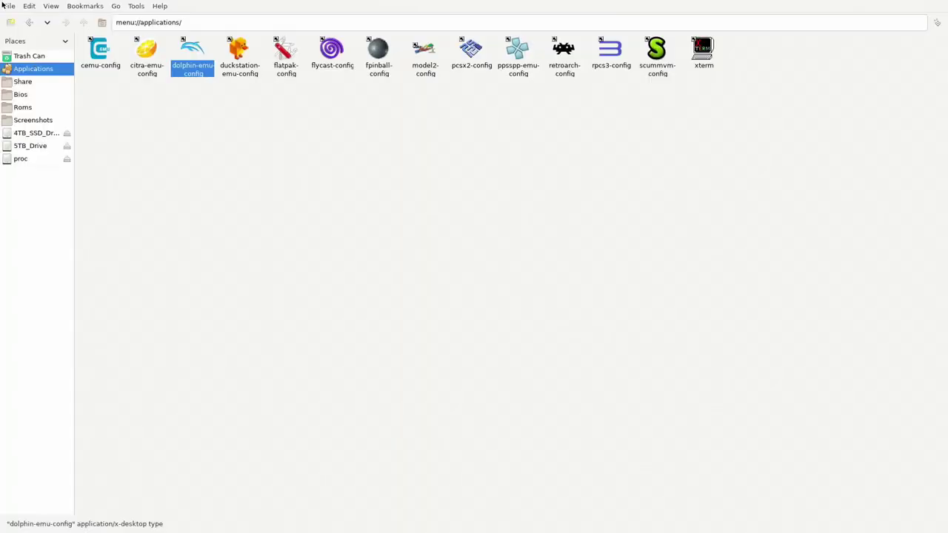
left_click(9, 6)
left_click(37, 81)
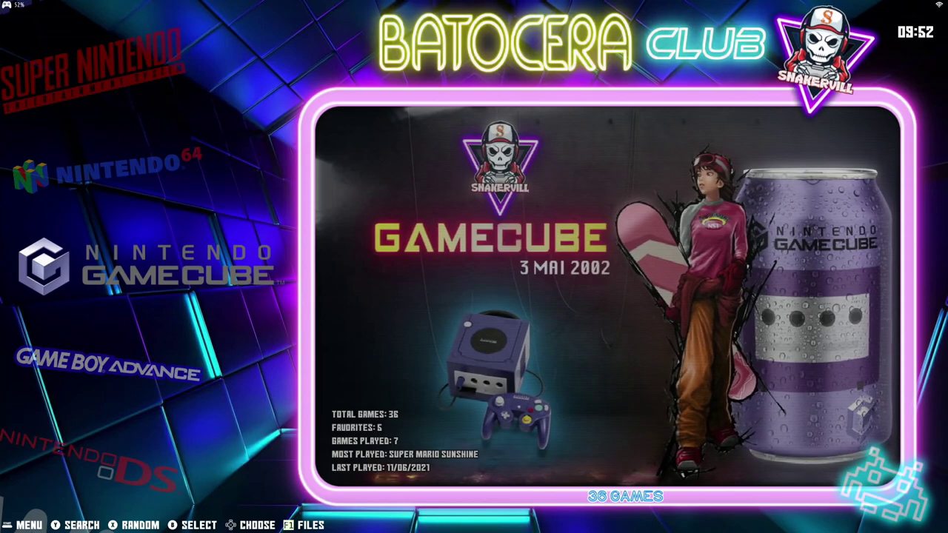
Step: Open the advanced system options for the Nintendo GameCube system
key("Return")
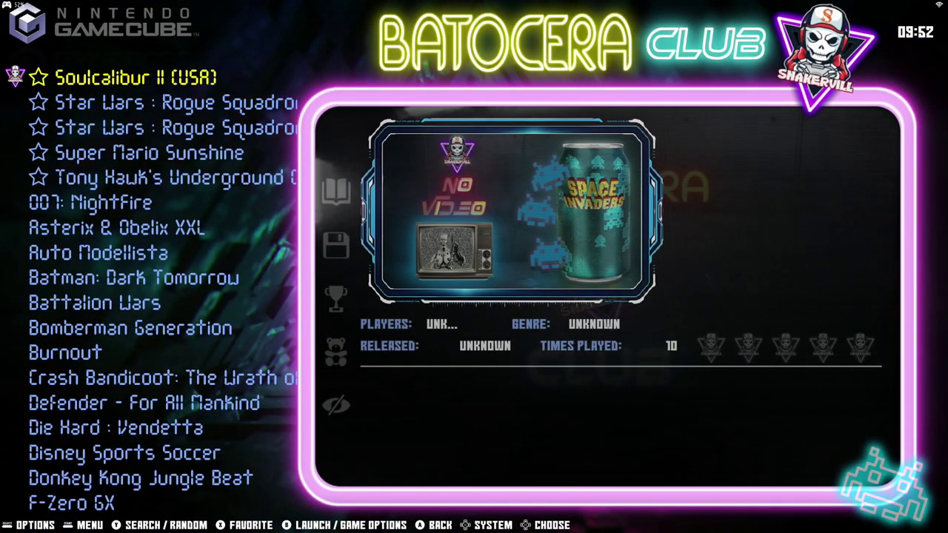
key("shift")
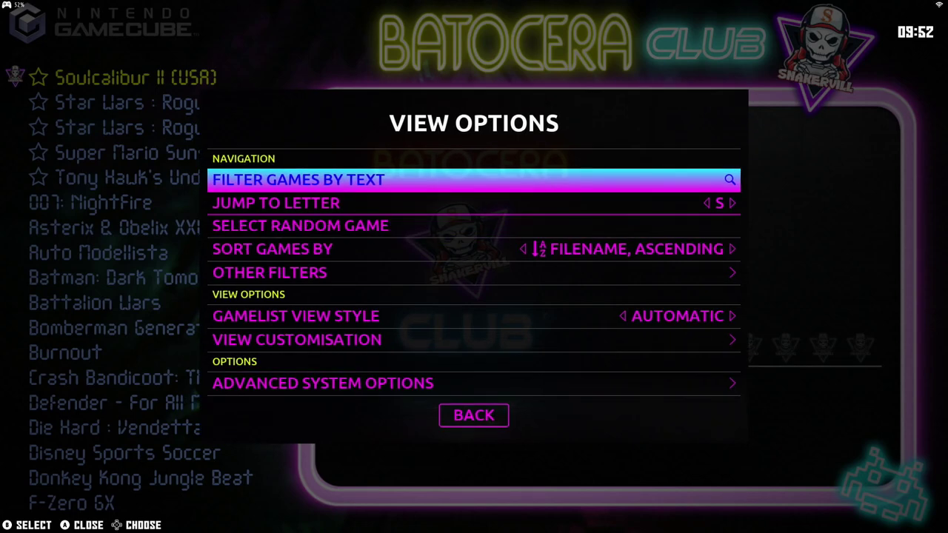
key("Down")
key("Down")
key("Down")
key("Down")
key("Down")
key("Down")
key("Down")
key("Return")
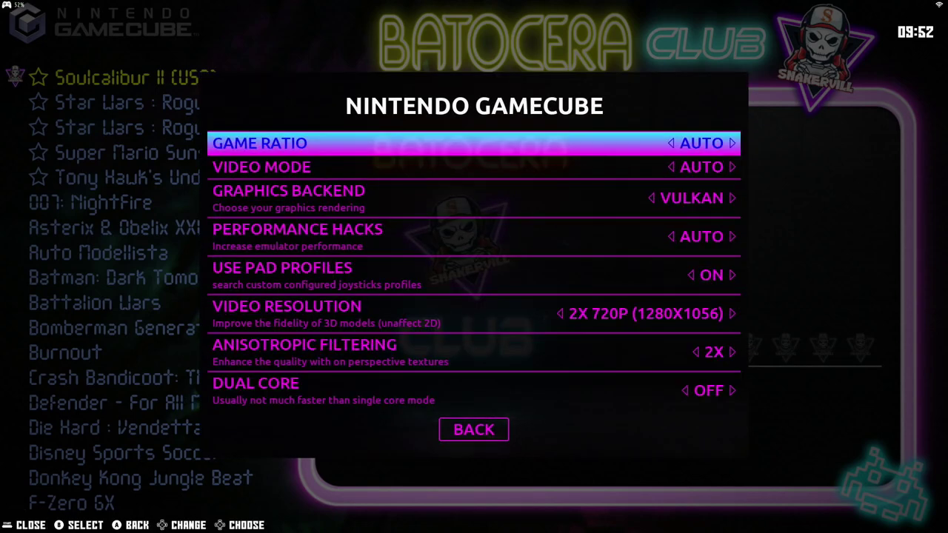
Step: Select Vulkan as the graphics backend for the GameCube system
key("Down")
key("Up")
key("Down")
key("Up")
key("Down")
key("Down")
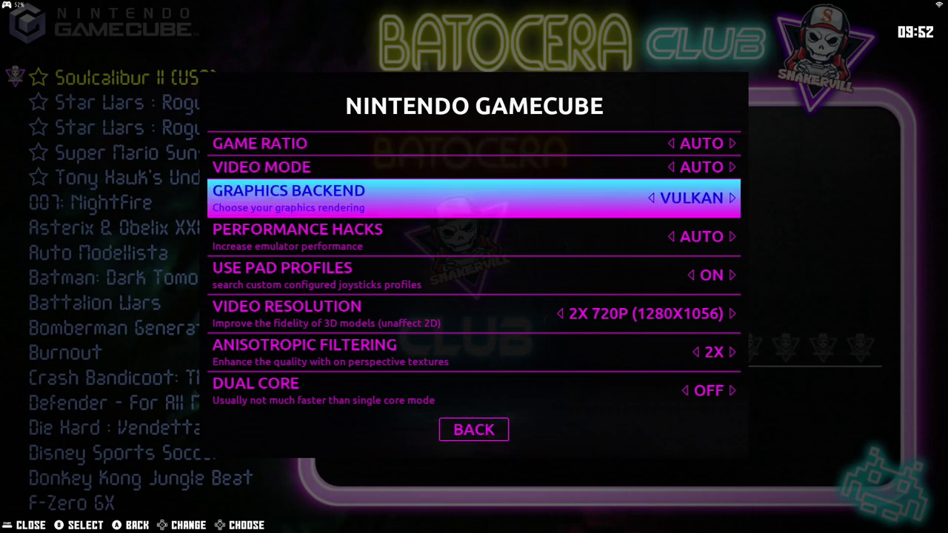
key("Return")
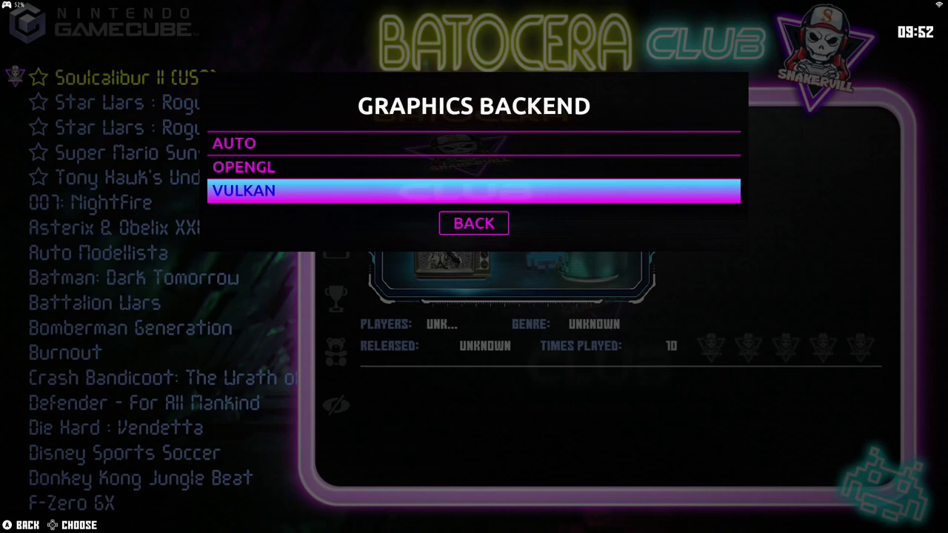
key("Return")
Step: Select Auto for the performance hacks and check the pad profiles option
key("Down")
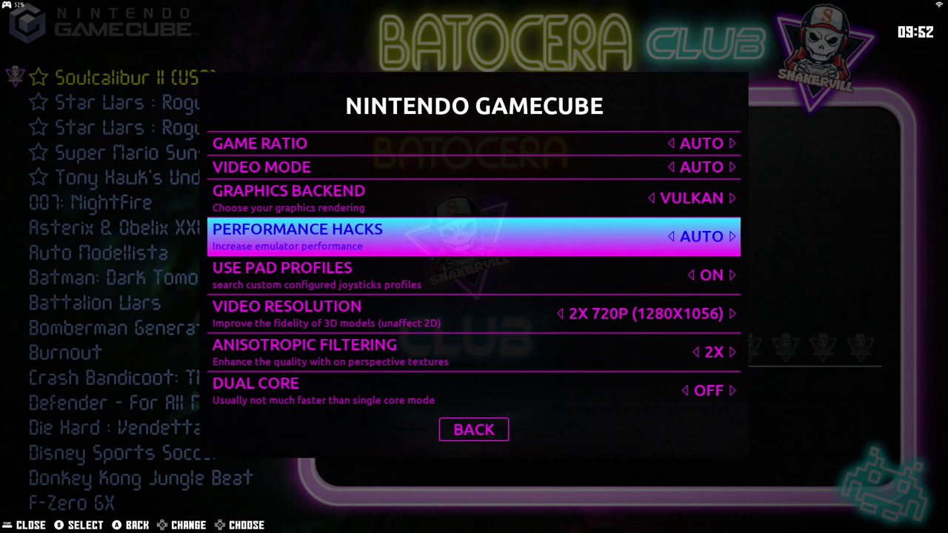
key("Return")
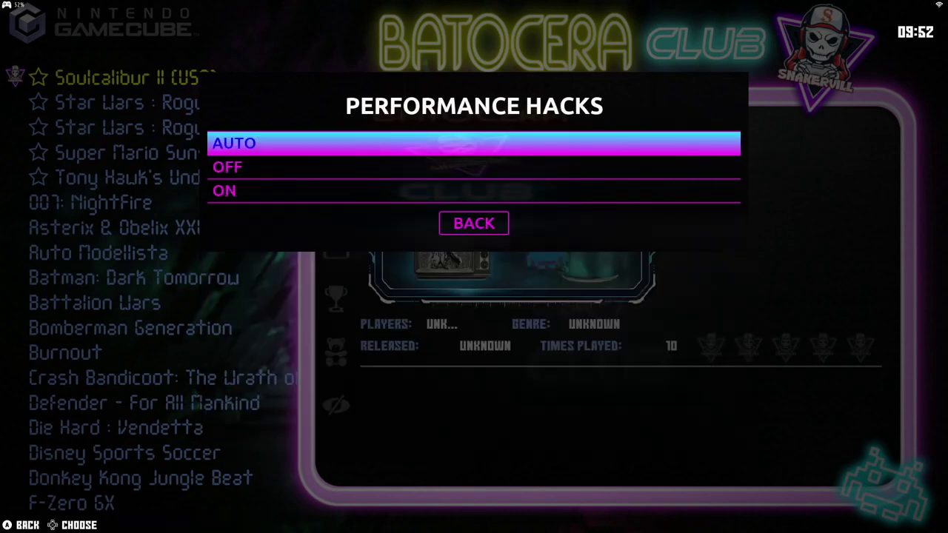
key("Return")
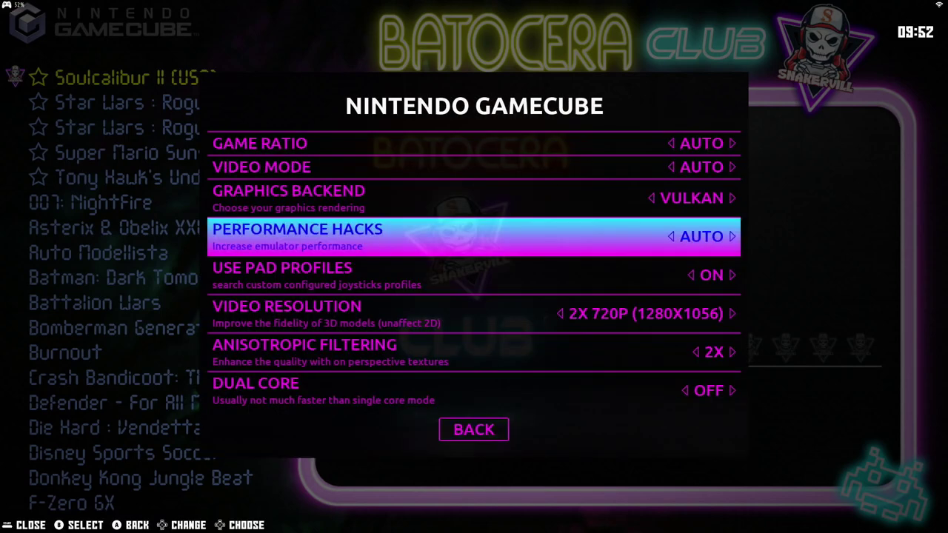
key("Down")
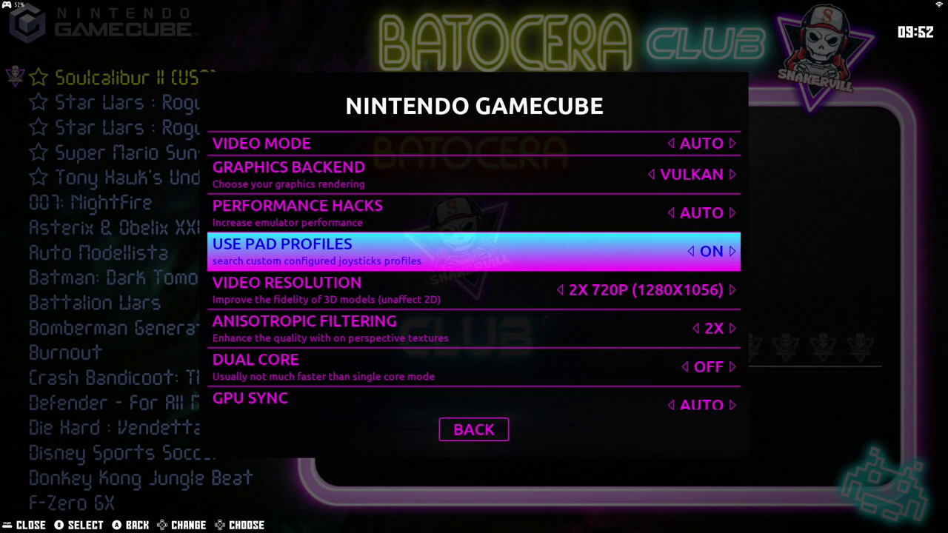
Step: Look through the available video resolutions and select 2X 720P (1280x1056)
key("Down")
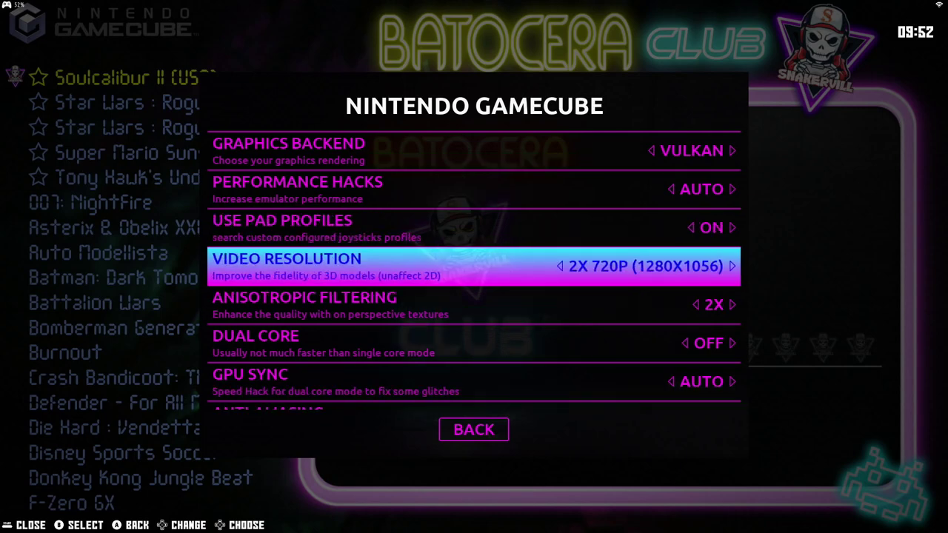
key("Return")
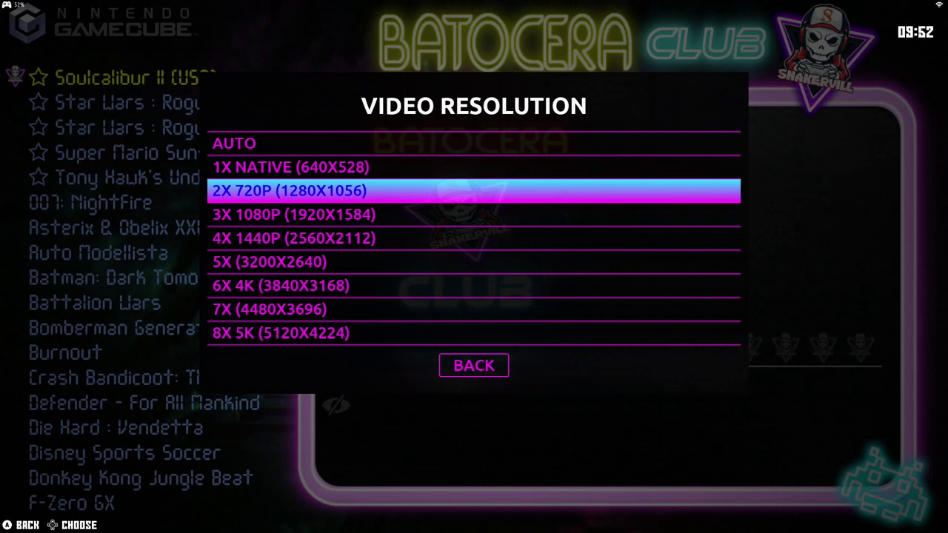
key("Down")
key("Down")
key("Down")
key("Down")
key("Down")
key("Down")
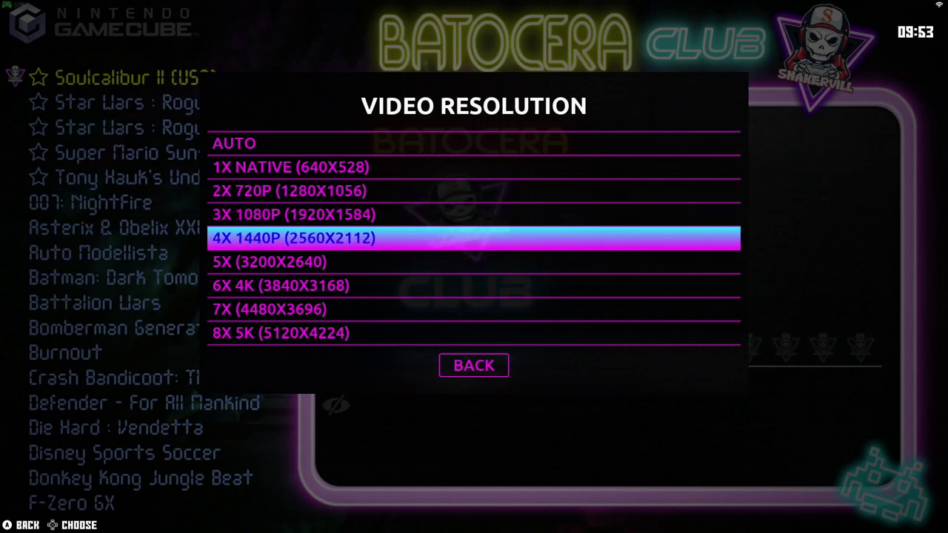
key("Up")
key("Up")
key("Up")
key("Up")
key("Up")
key("Up")
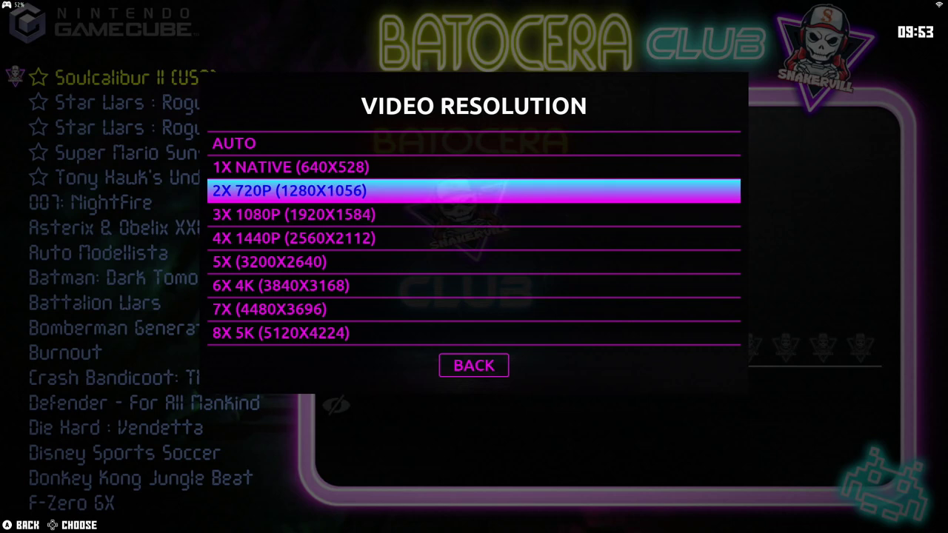
key("Down")
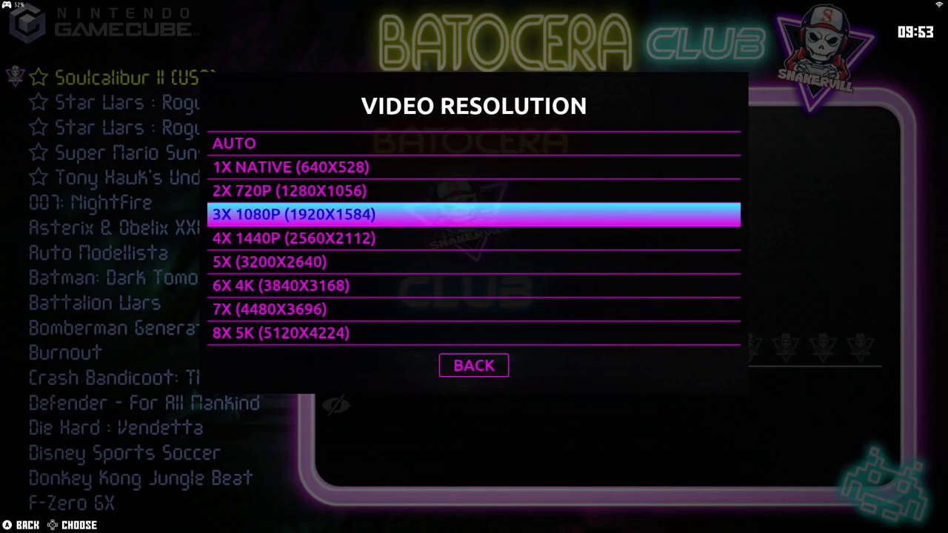
key("Up")
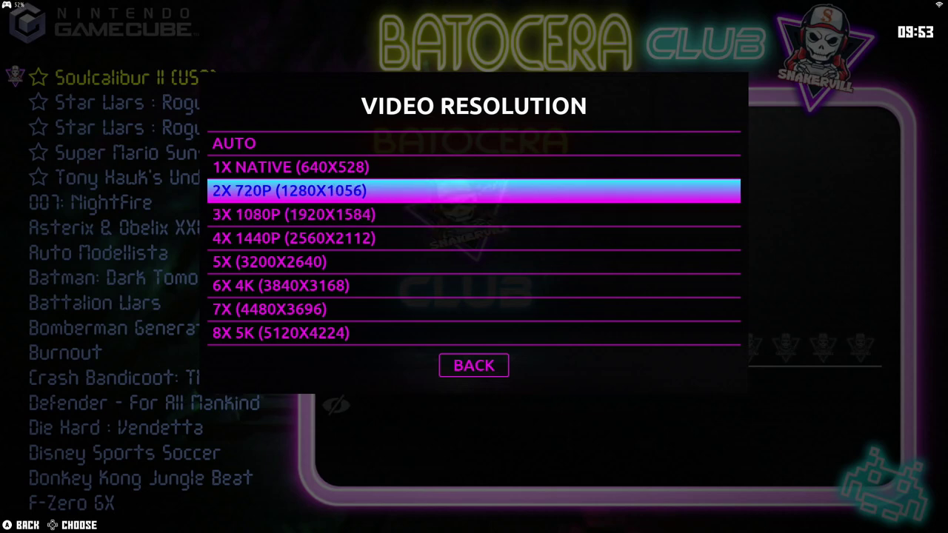
key("Return")
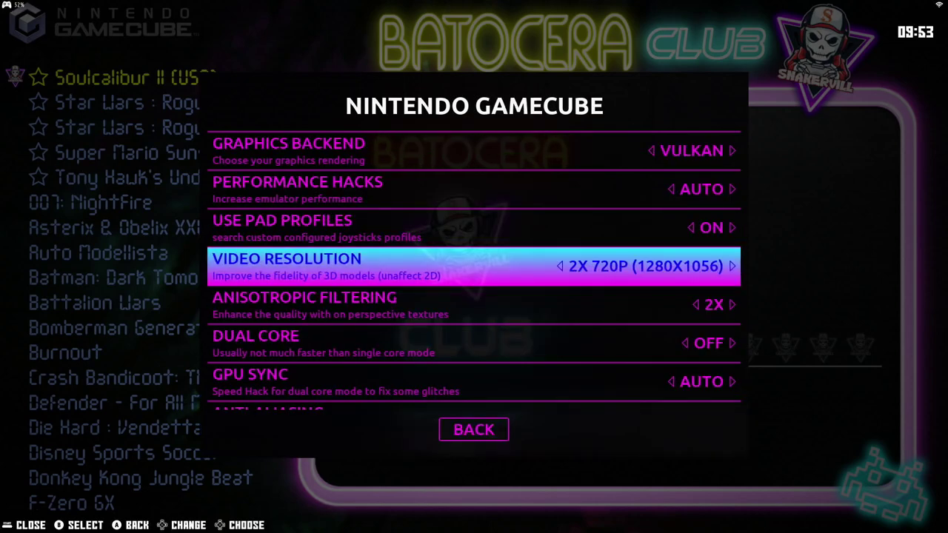
Step: Look through the anisotropic filtering levels and keep the filtering at 2X
key("Down")
key("Return")
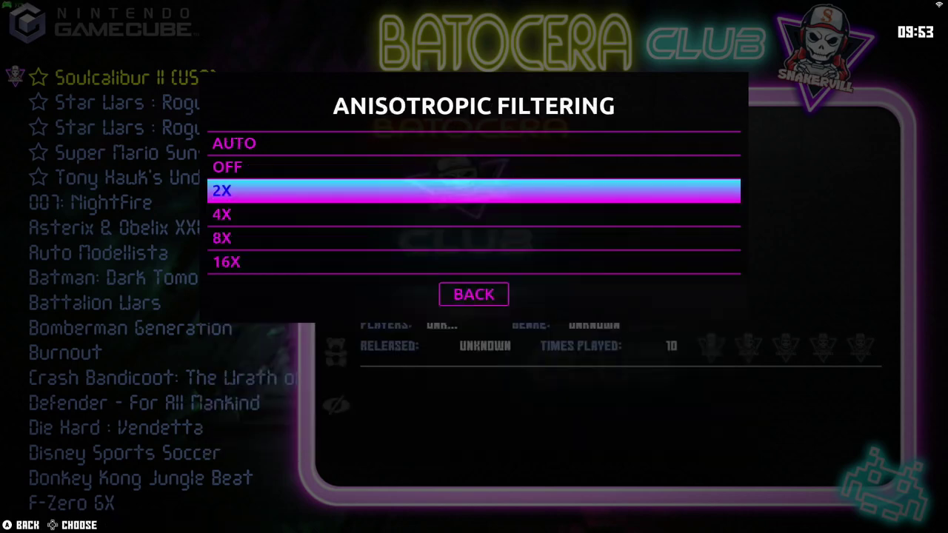
key("Down")
key("Down")
key("Down")
key("Down")
key("Up")
key("Up")
key("Up")
key("Up")
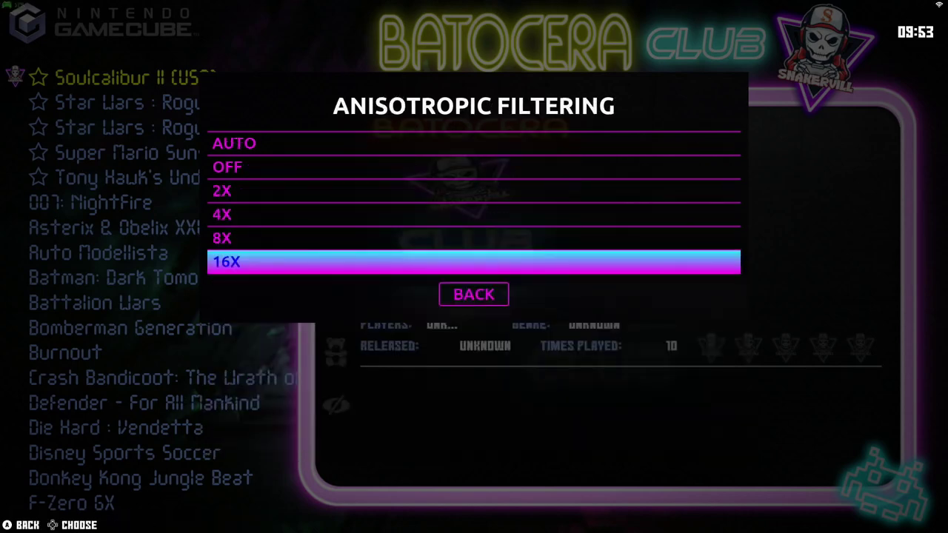
key("Return")
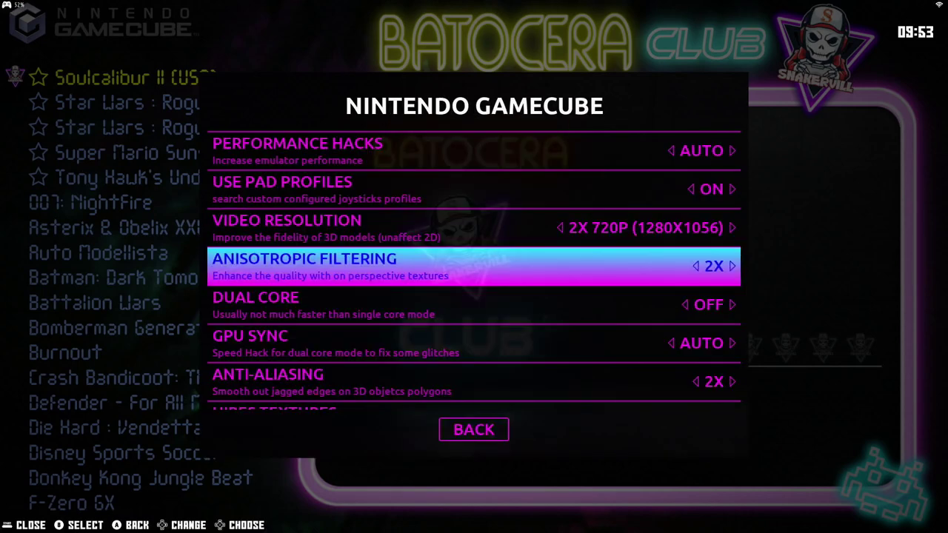
Step: Check the dual core and GPU sync options, then select 2X anti-aliasing
key("Down")
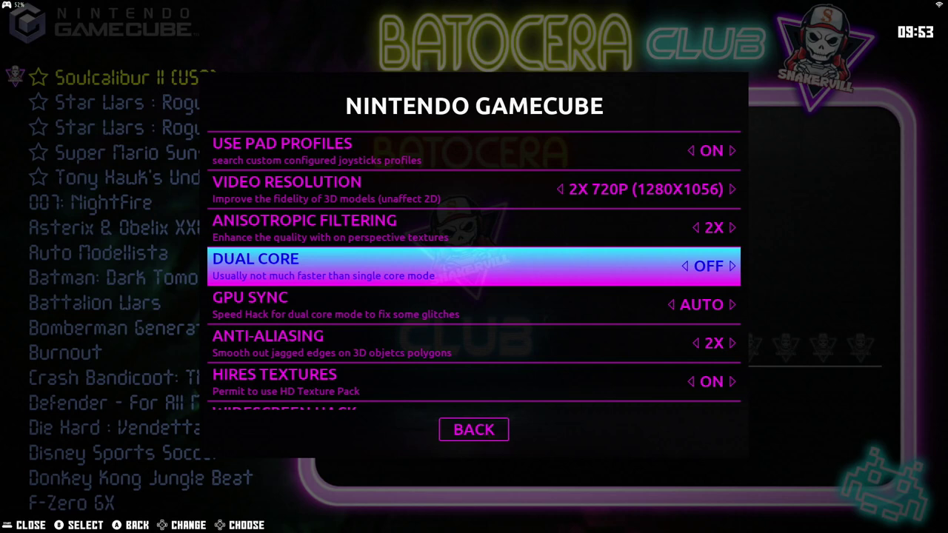
key("Down")
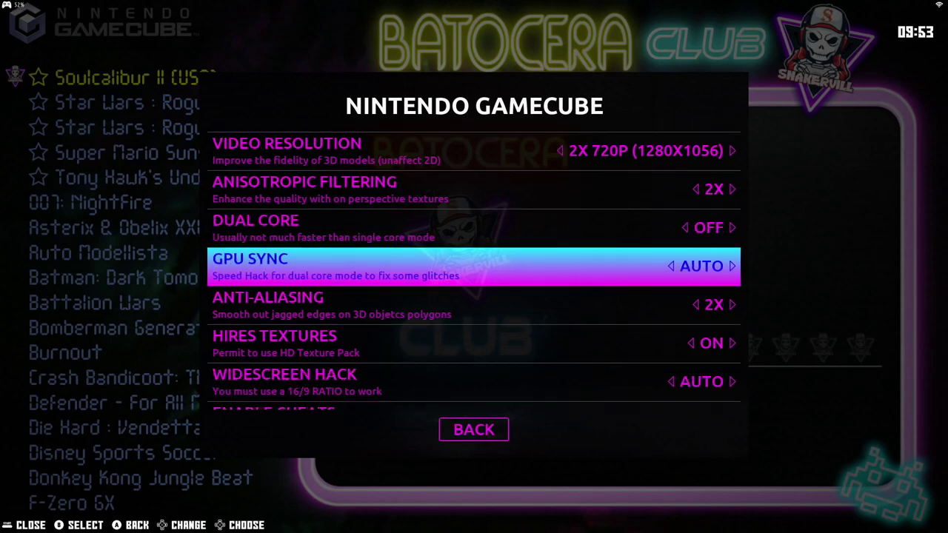
key("Down")
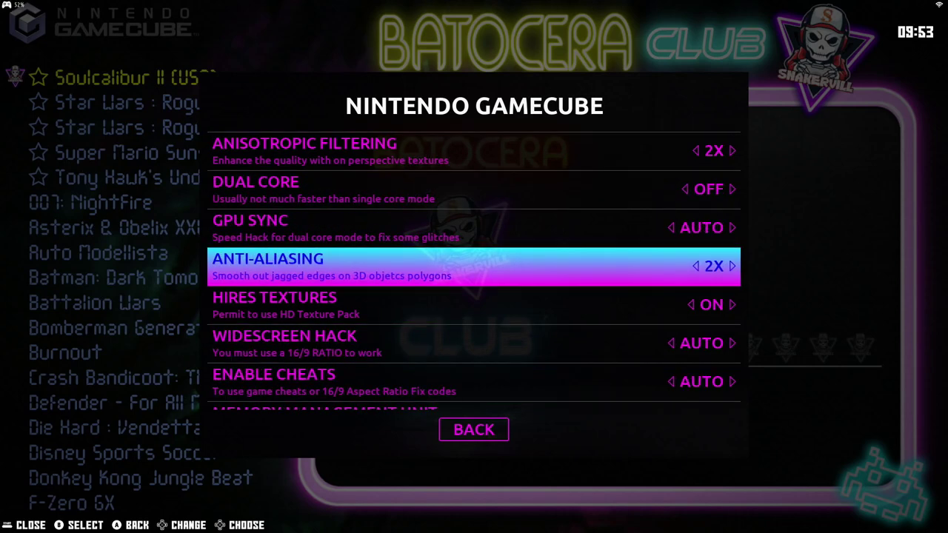
key("Return")
key("Down")
key("Down")
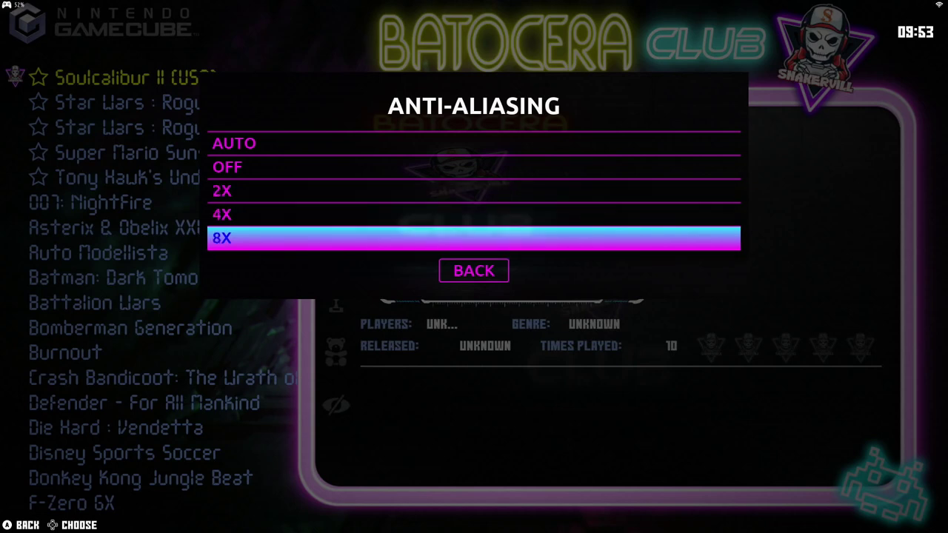
key("Up")
key("Up")
key("Return")
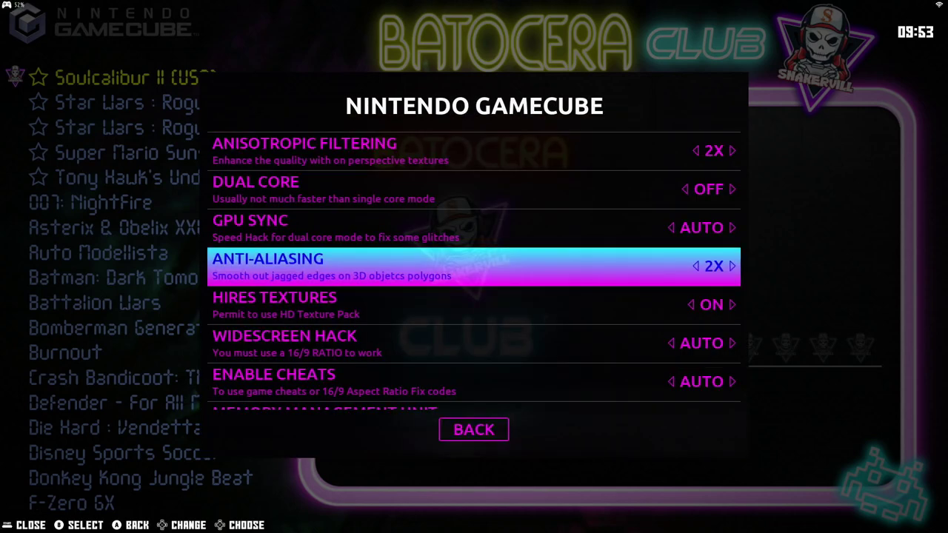
Step: Select On for Hires Textures so that HD texture packs can be used
key("Down")
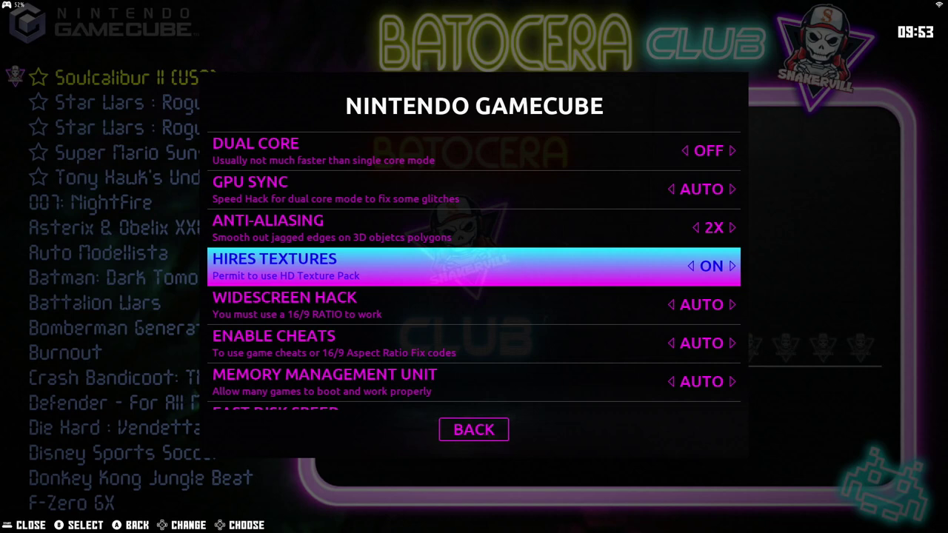
key("Return")
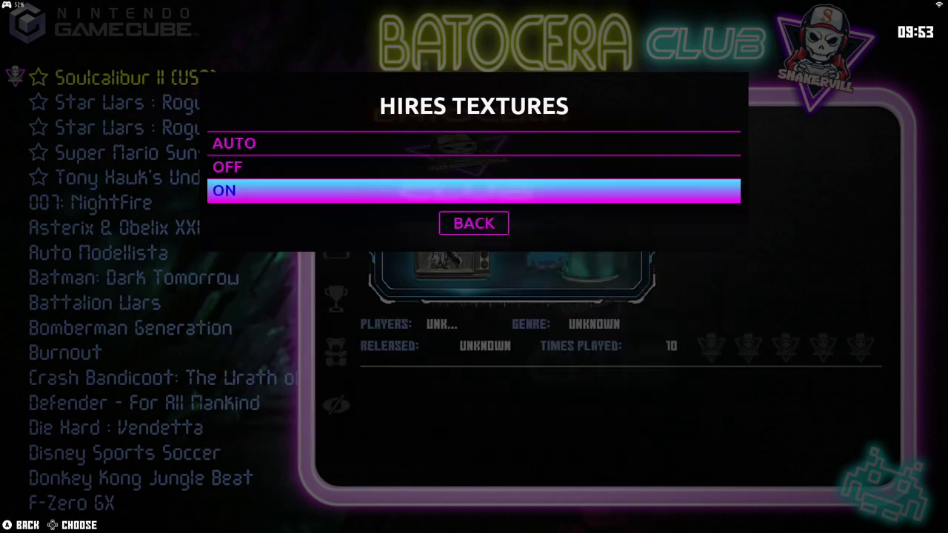
key("Return")
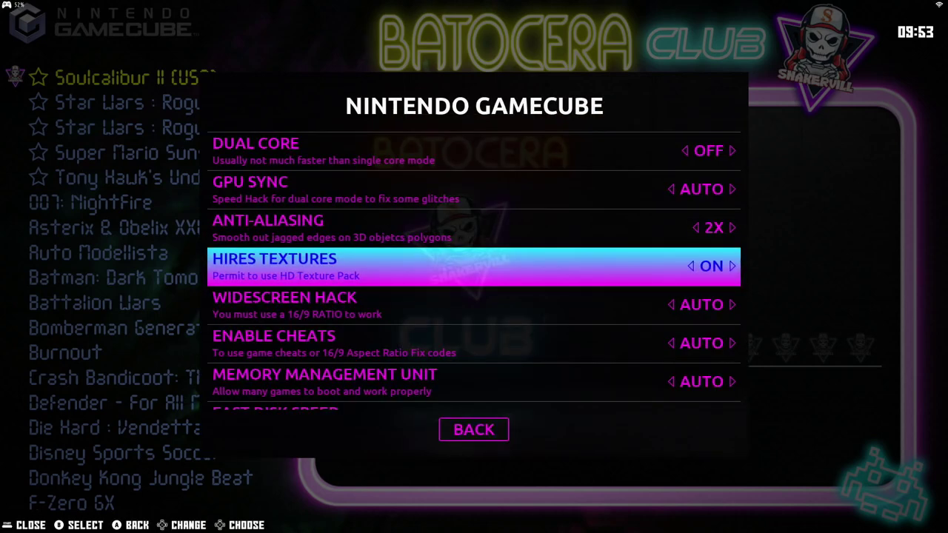
Step: Review the remaining GameCube options from Widescreen Hack through Rumble and return to the game list
key("Down")
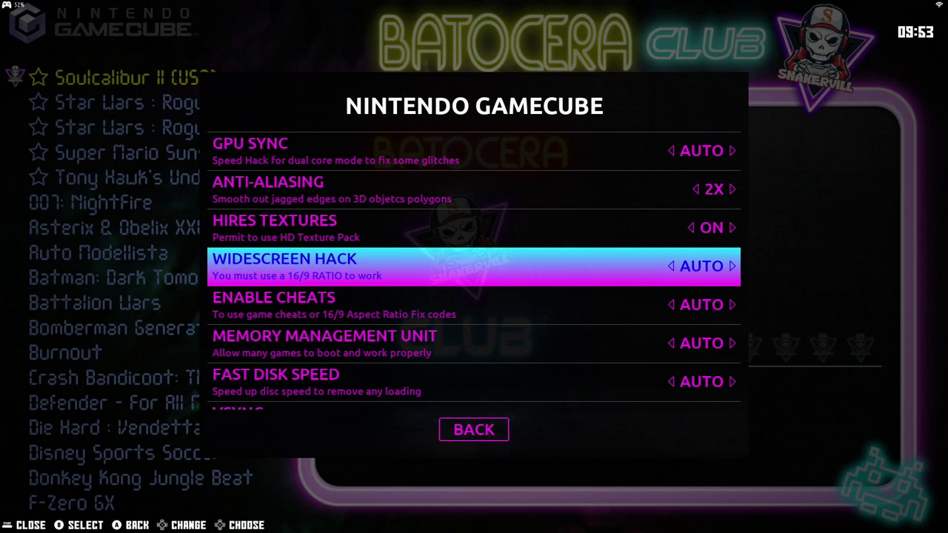
key("Down")
key("Down")
key("Down")
key("Down")
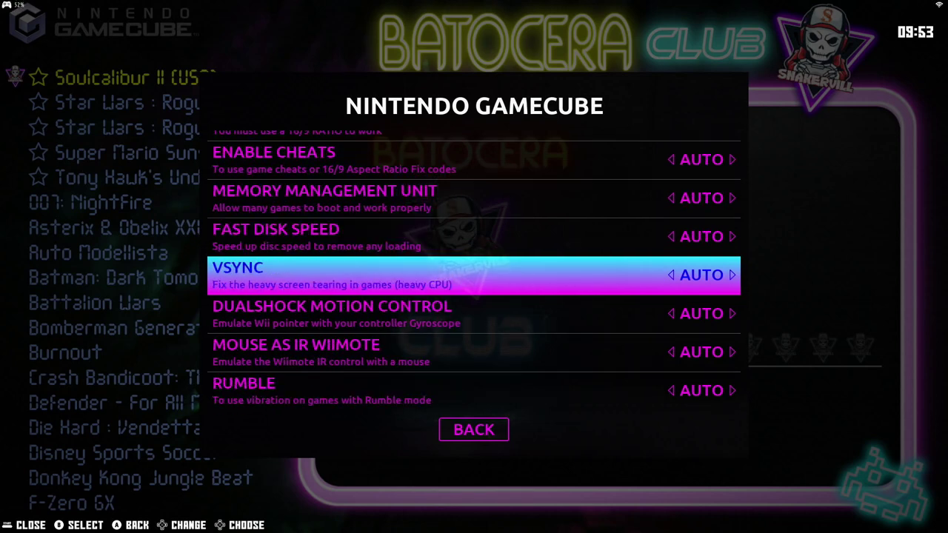
key("Down")
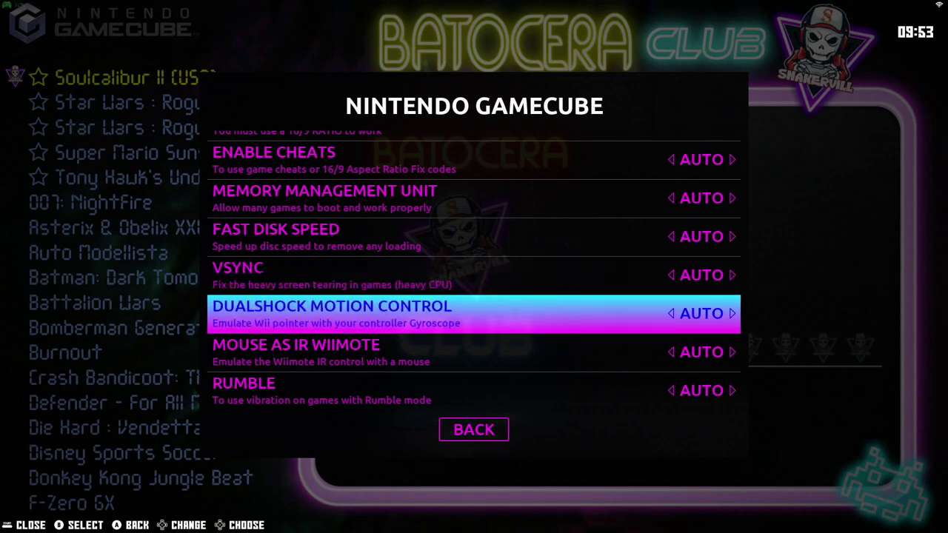
key("Down")
key("Down")
key("BackSpace")
key("BackSpace")
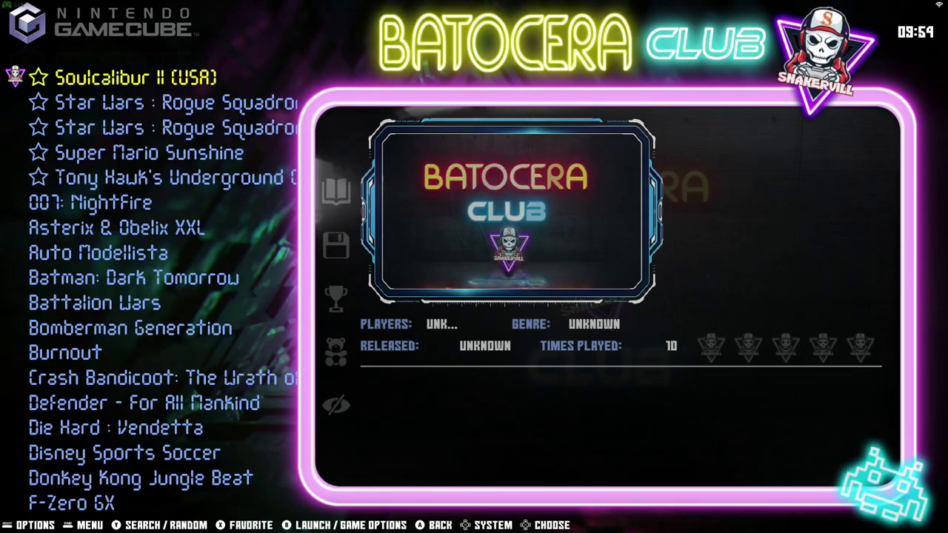
Step: Launch Soulcalibur II (USA) and start an Arcade match with Talim
key("Return")
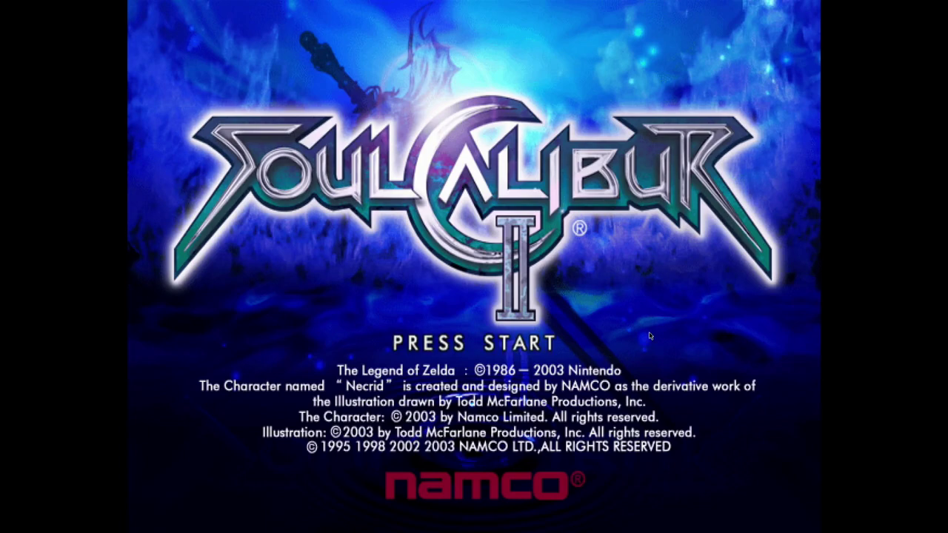
key("Return")
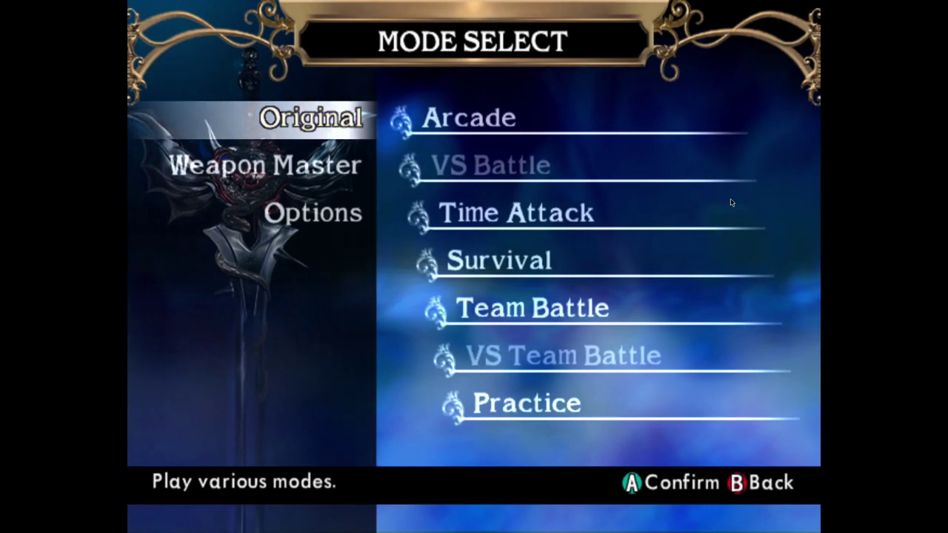
key("Return")
key("Return")
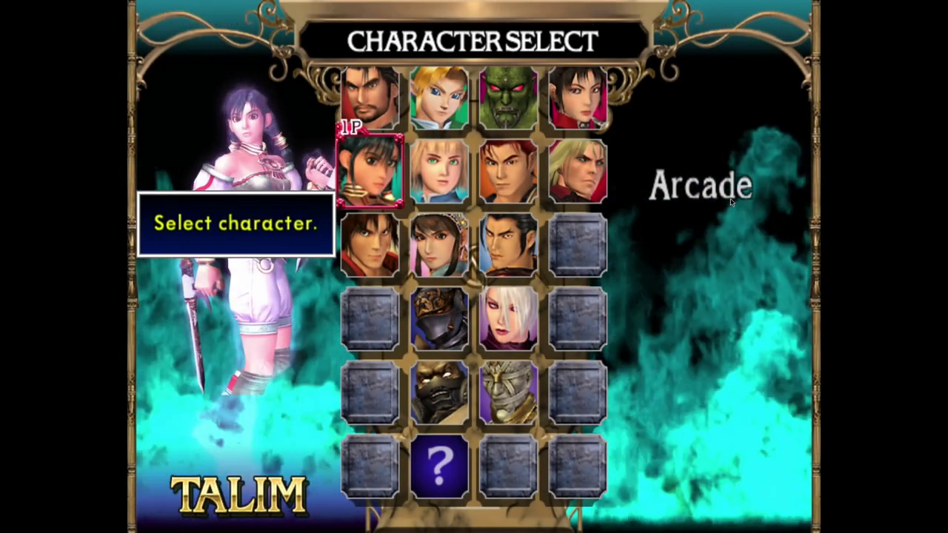
key("Return")
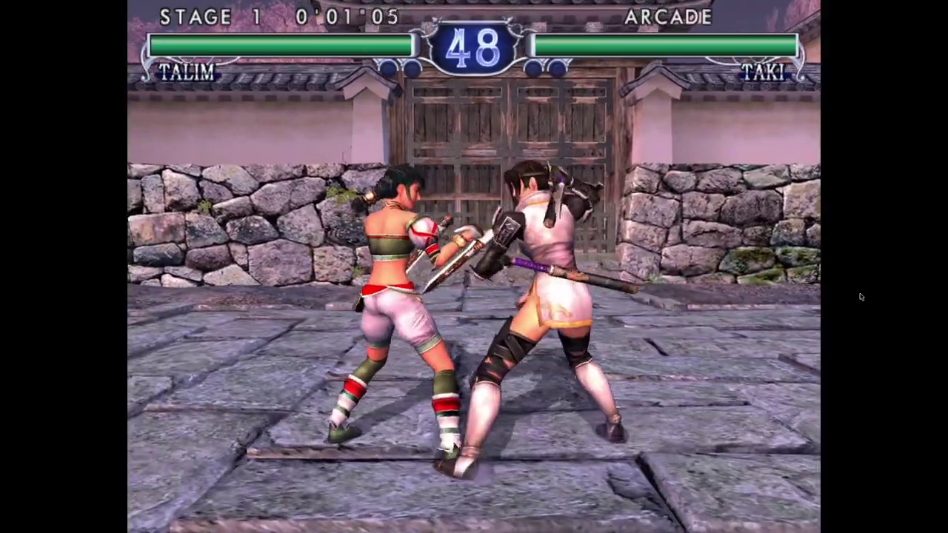
Step: Start a new Original Arcade match with Talim from the Soulcalibur II title screen
key("Return")
key("Return")
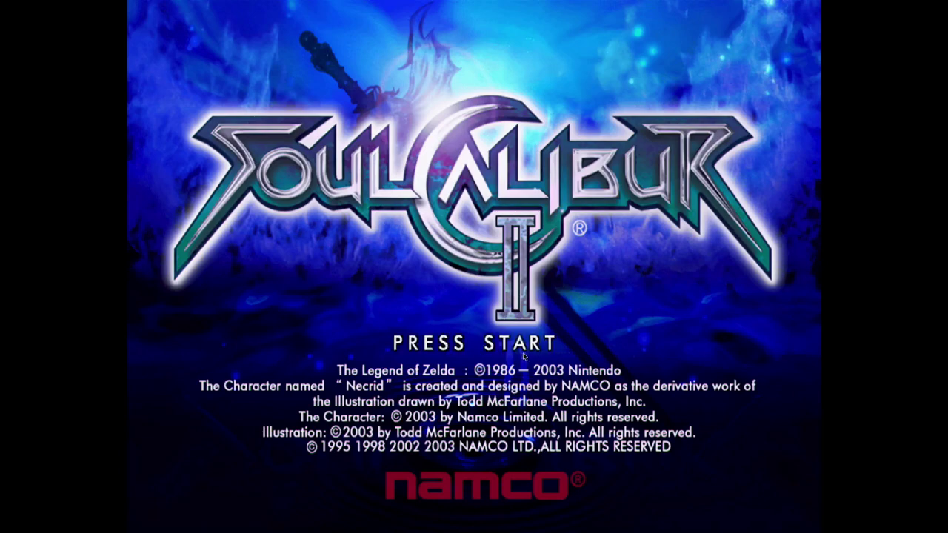
key("Return")
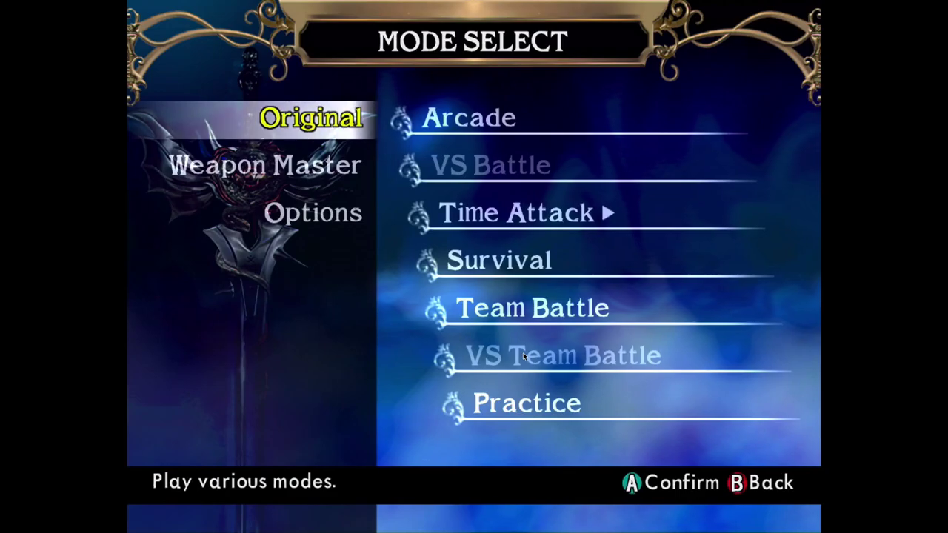
key("Return")
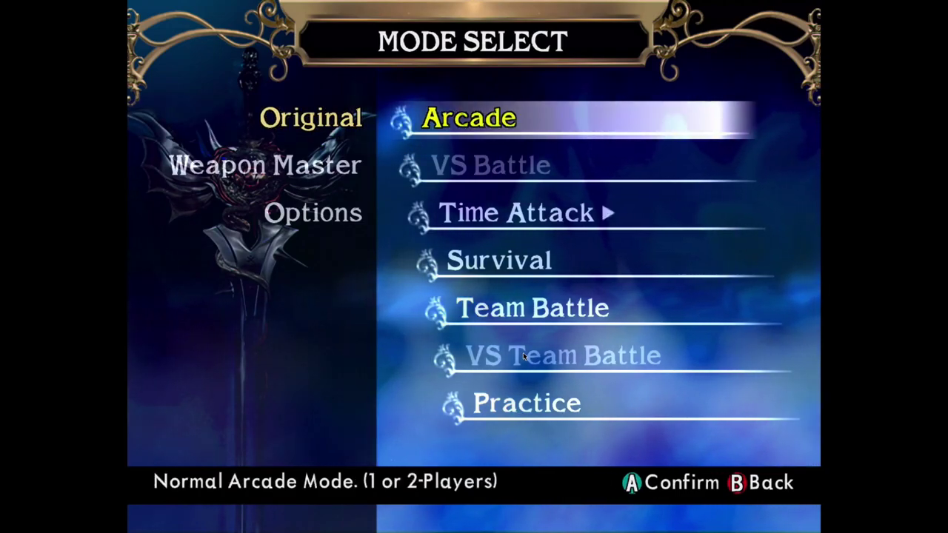
key("Return")
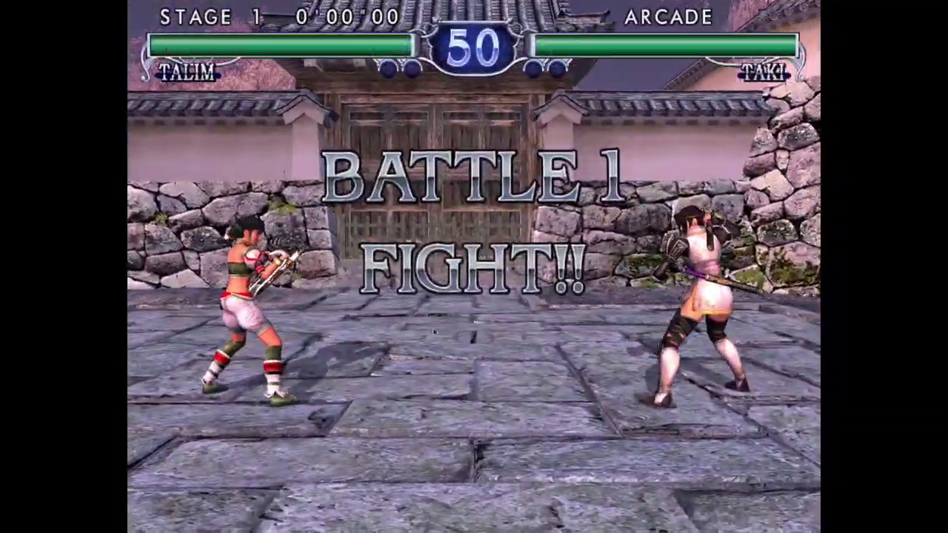
Step: Play the stage 1 battle against Taki to check the HD textures during gameplay
key("Right")
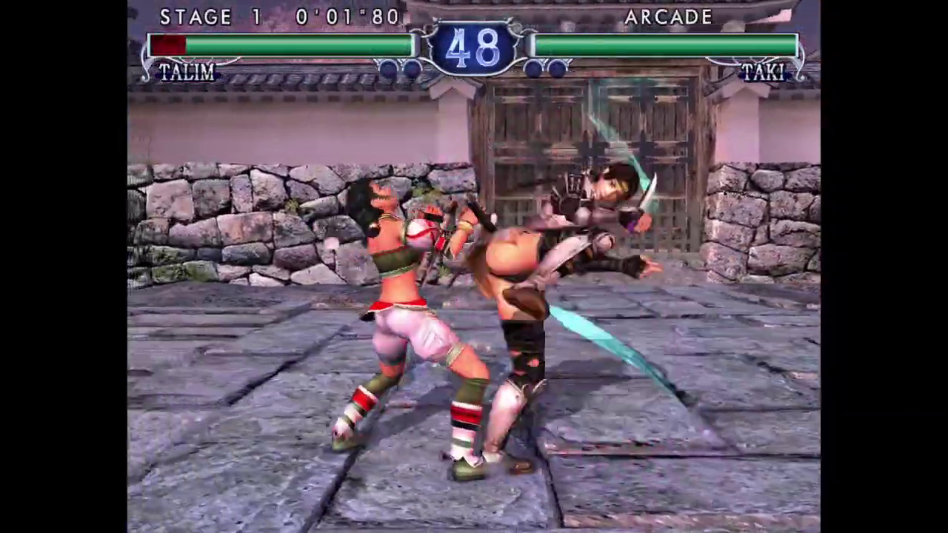
key("Right")
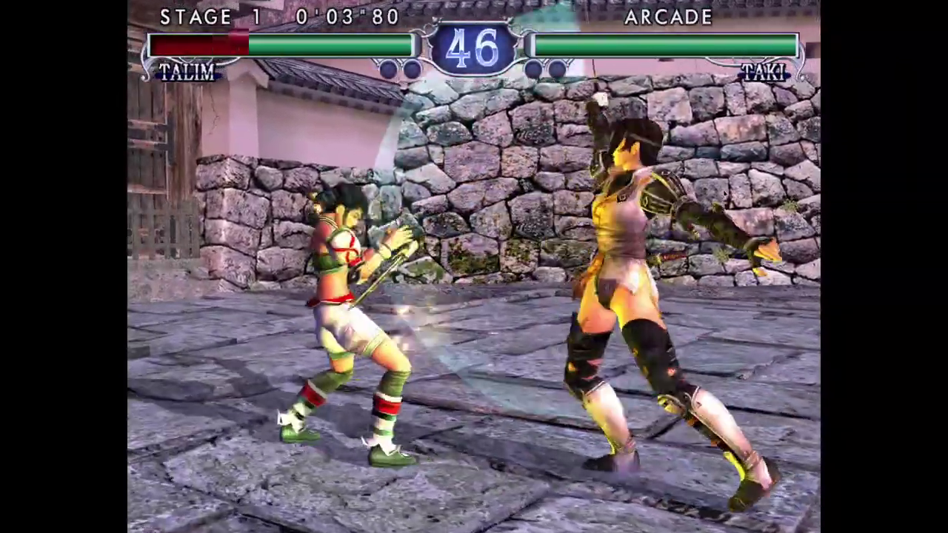
key("Right")
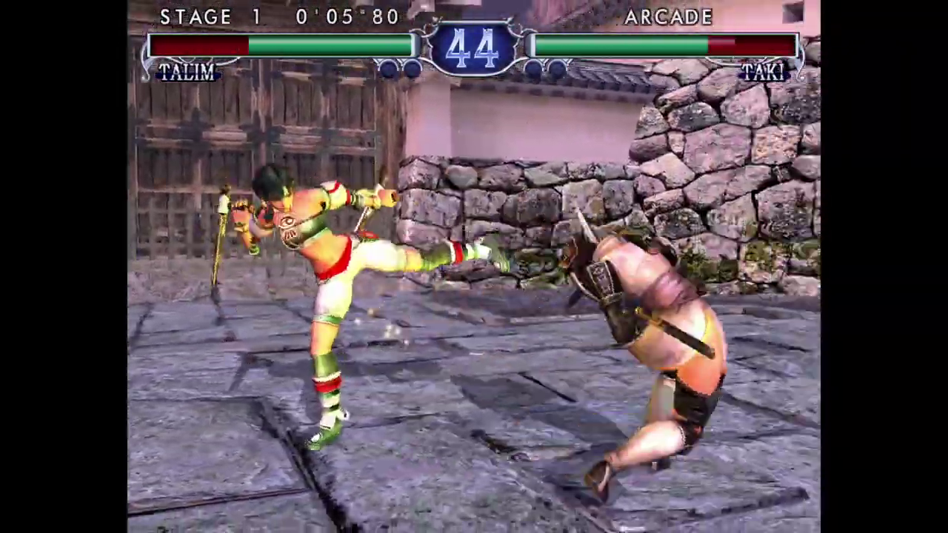
key("Right")
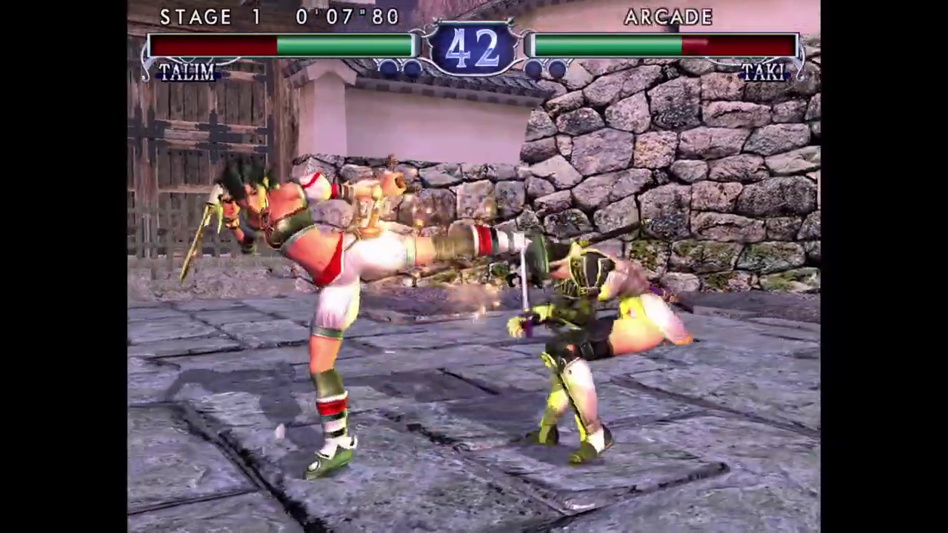
key("Right")
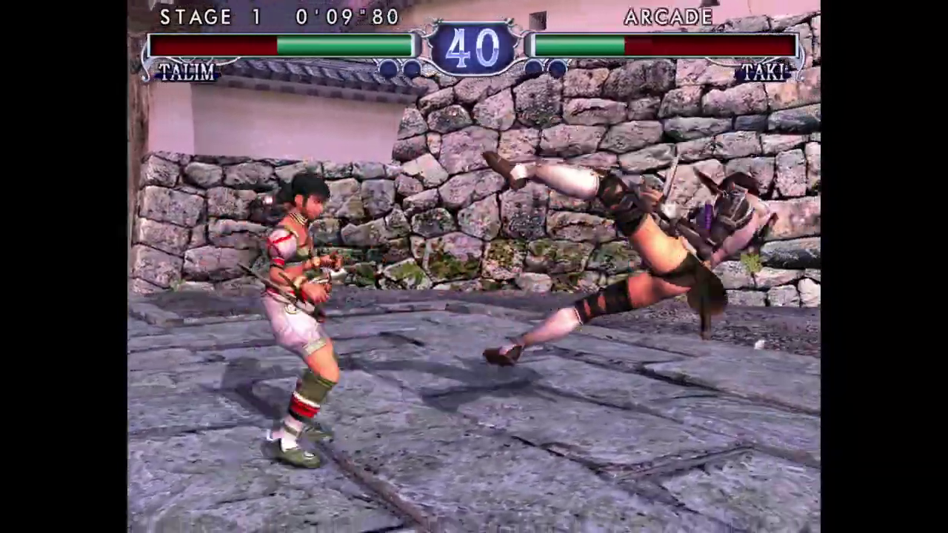
key("Right")
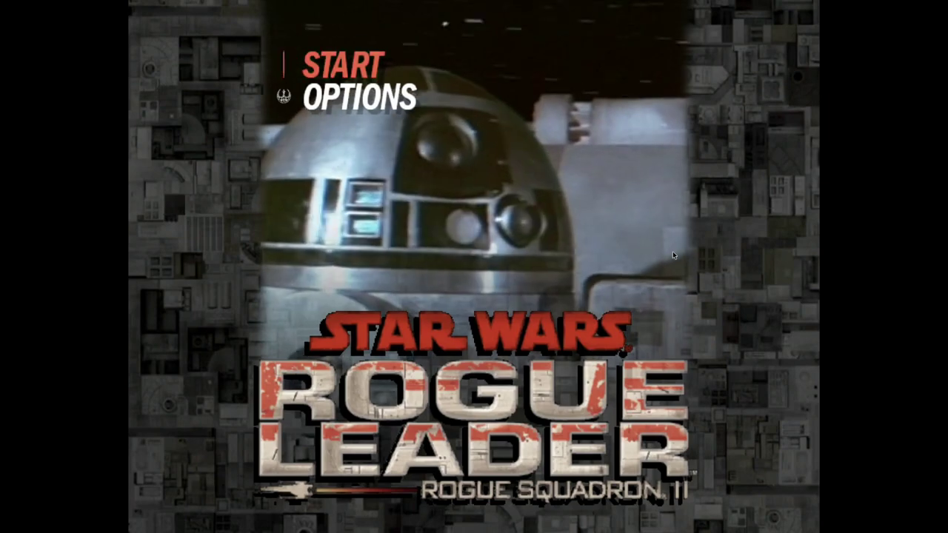
Step: Start Star Wars Rogue Leader with the AAA saved game and play a mission to check the HD textures
key("Return")
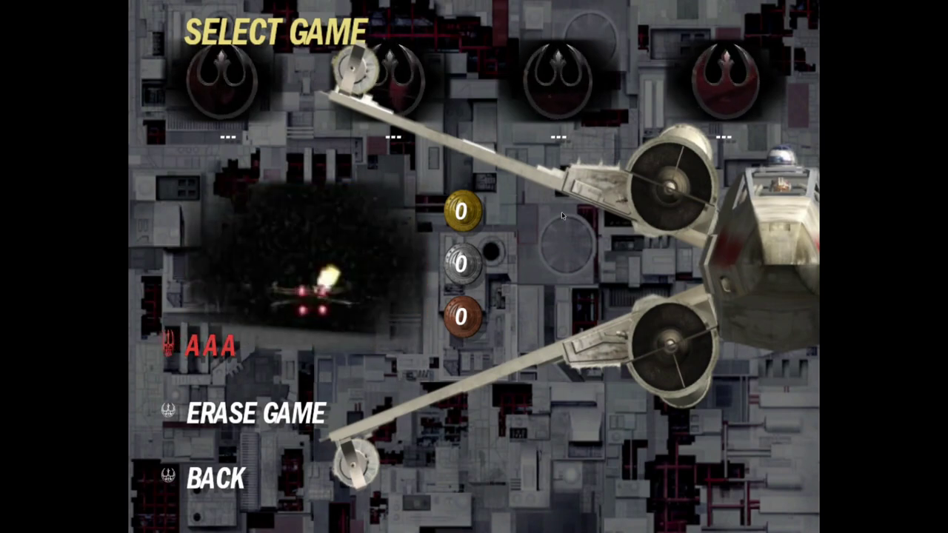
key("Return")
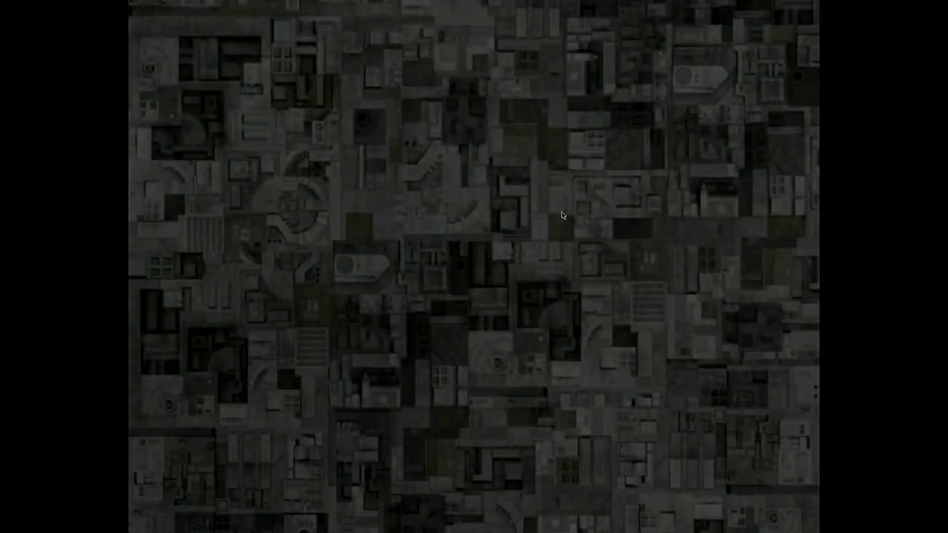
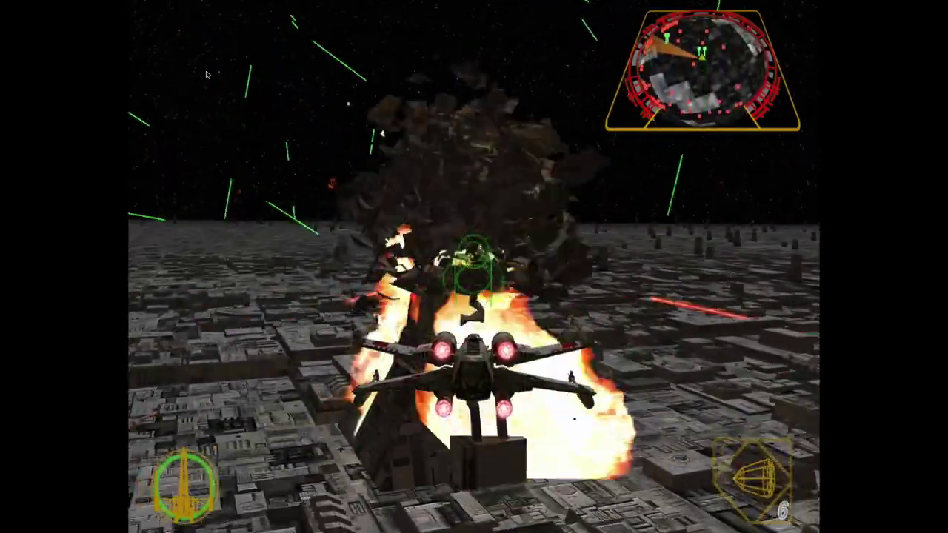
key("t")
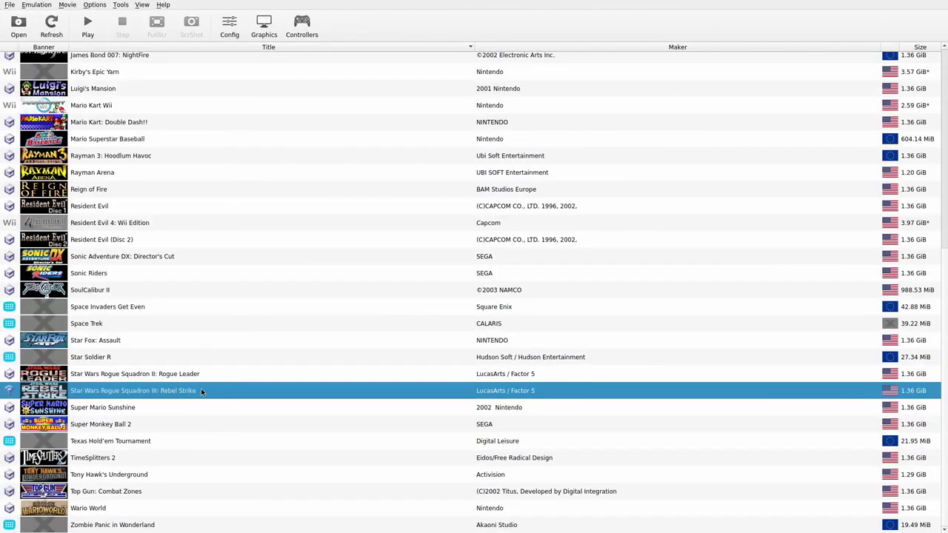
Step: Open the properties of Star Wars Rogue Squadron III: Rebel Strike and show its game config in the text editor
right_click(158, 393)
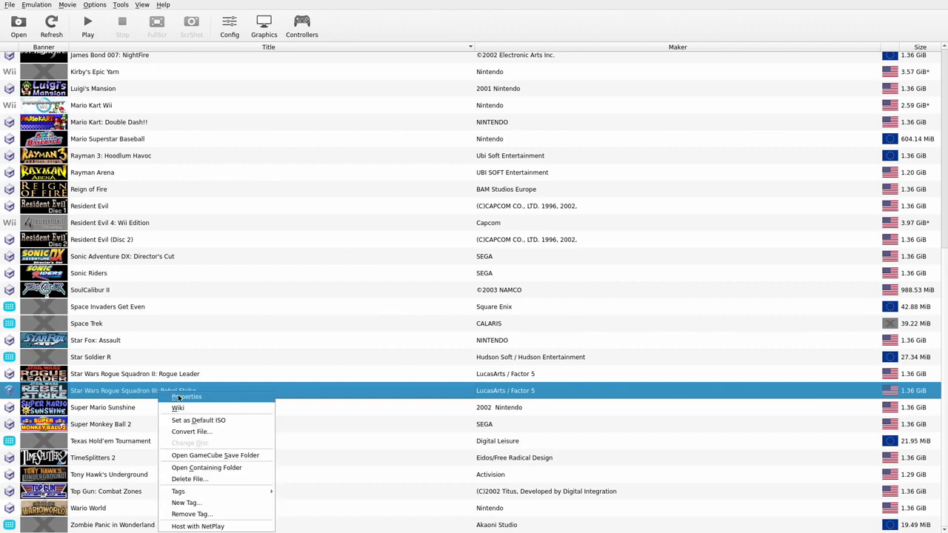
left_click(183, 400)
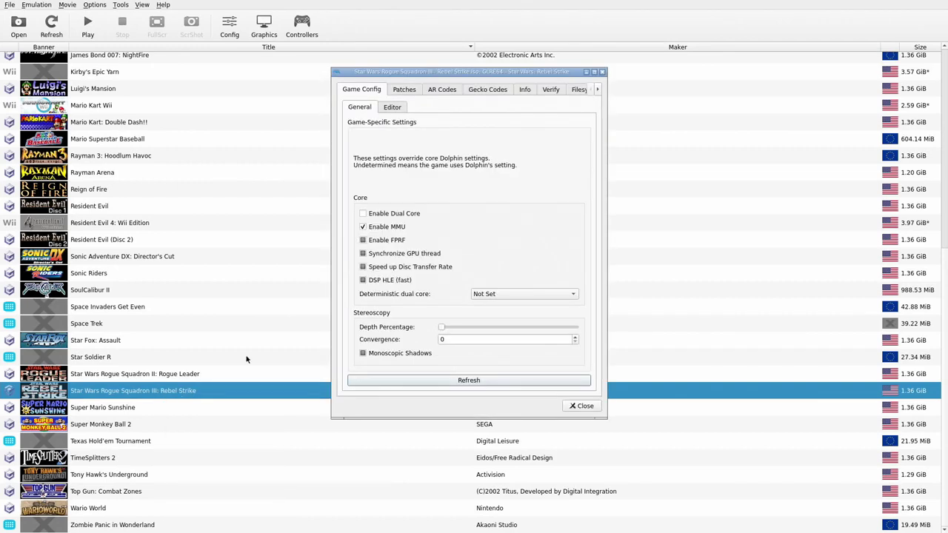
left_click(392, 108)
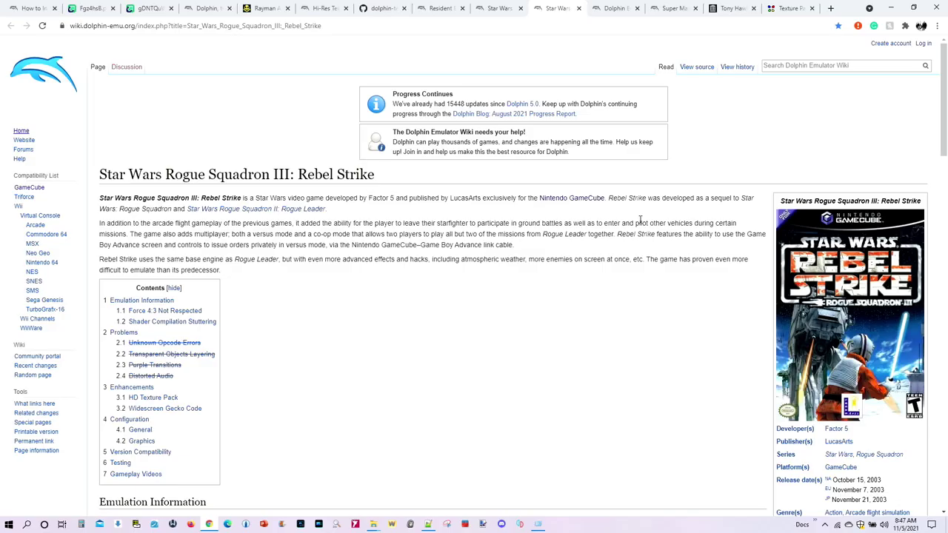
Step: Check the recommended Rebel Strike configuration and the main page on the Dolphin wiki in the browser, and close the game's properties
scroll(640, 226, "down", 9)
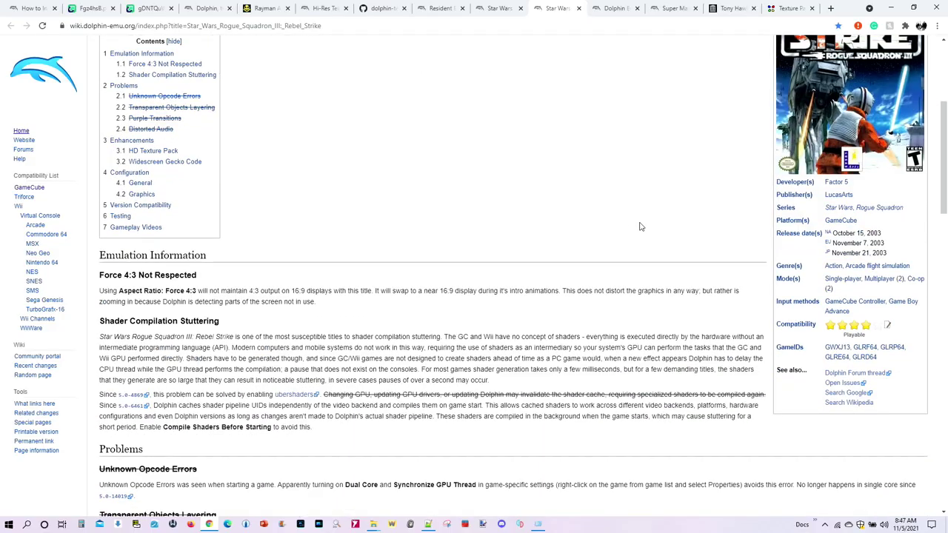
scroll(641, 226, "down", 5)
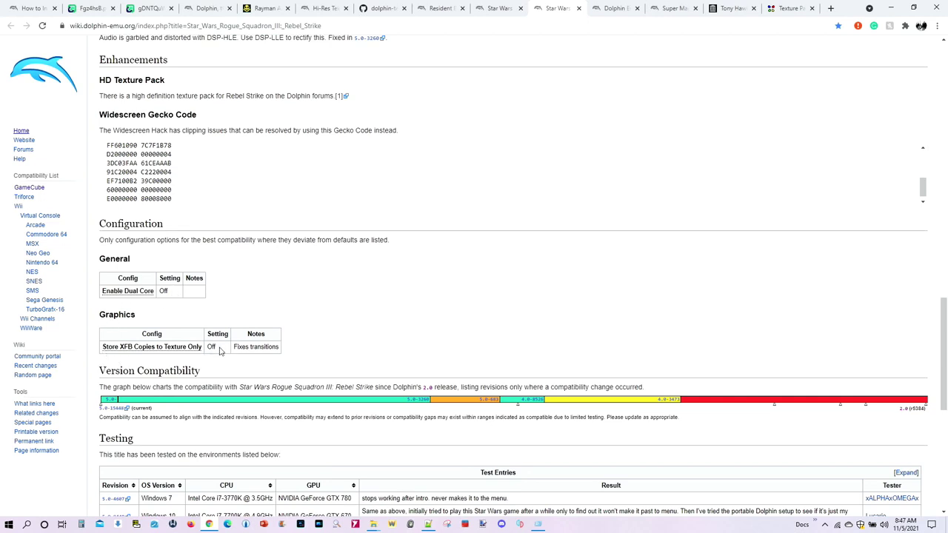
left_click(603, 9)
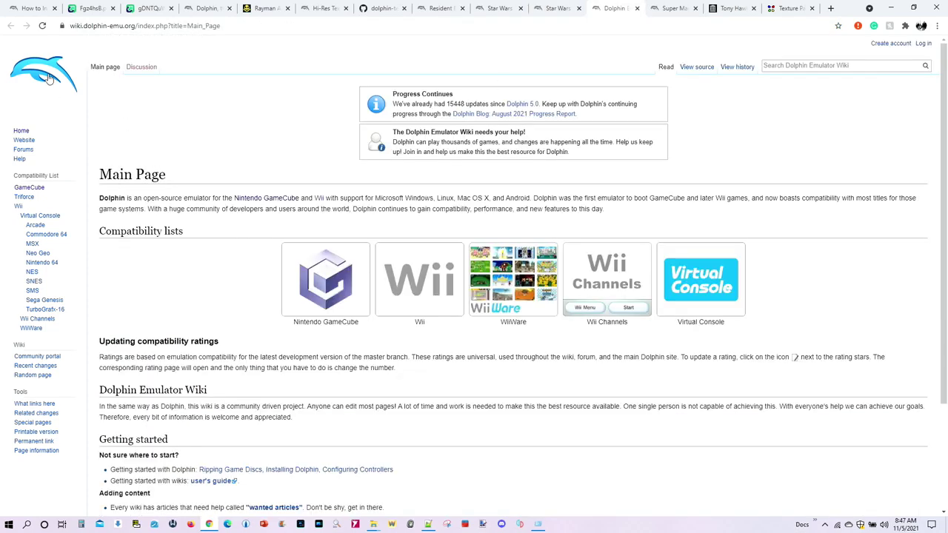
scroll(217, 361, "down", 2)
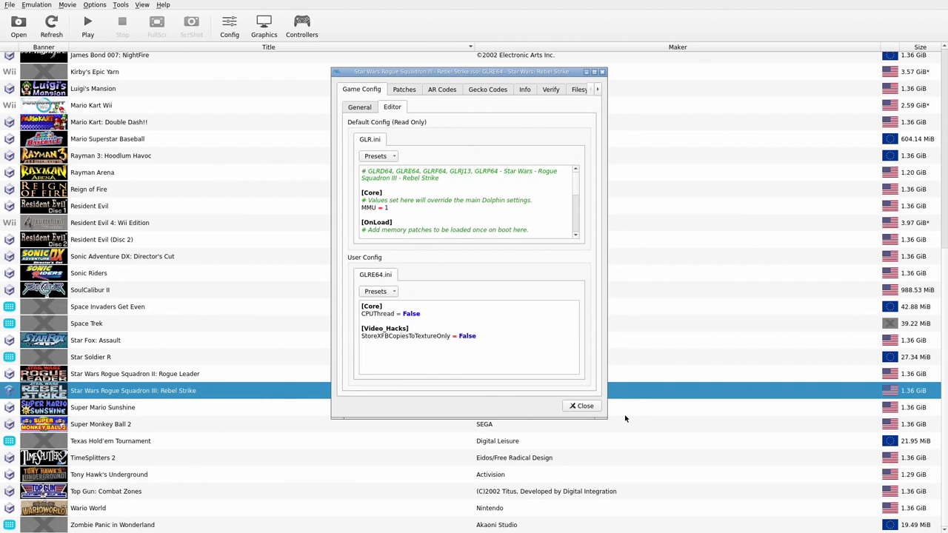
left_click(582, 405)
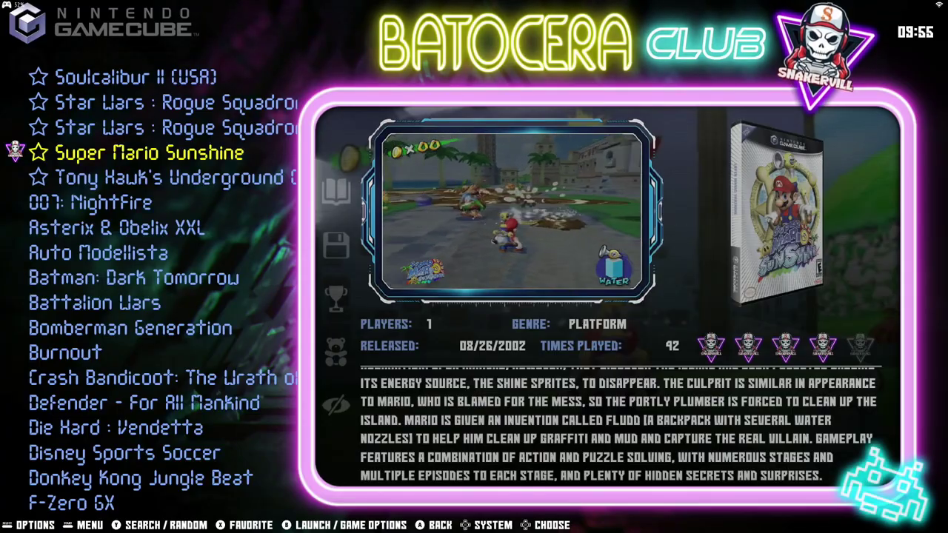
Step: Leave the GameCube list, switch to the Batocera file manager and launch dolphin-emu-config from the applications
key("BackSpace")
key("F1")
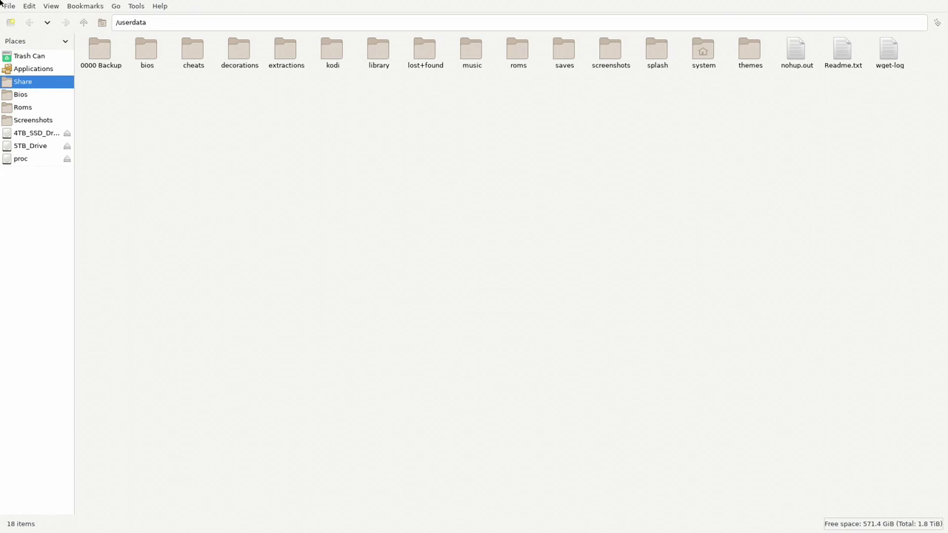
left_click(38, 68)
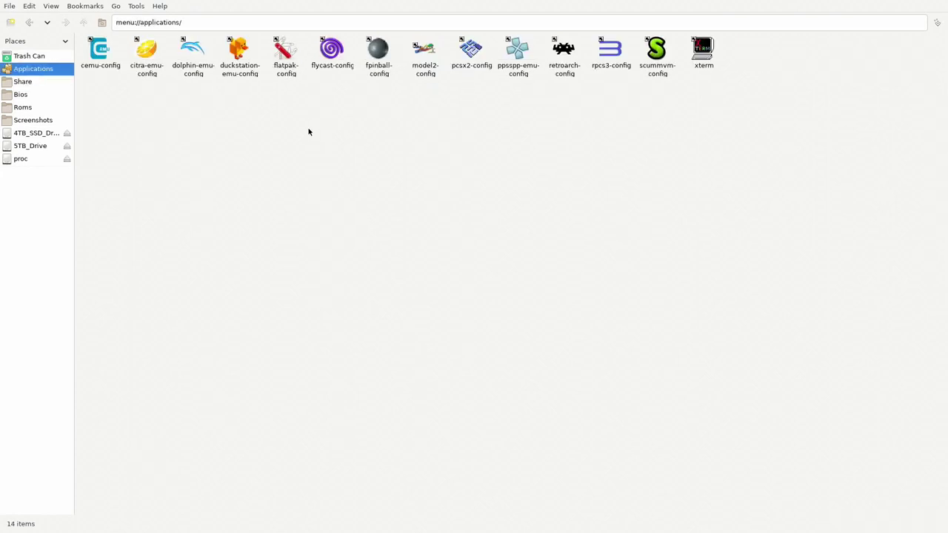
double_click(199, 59)
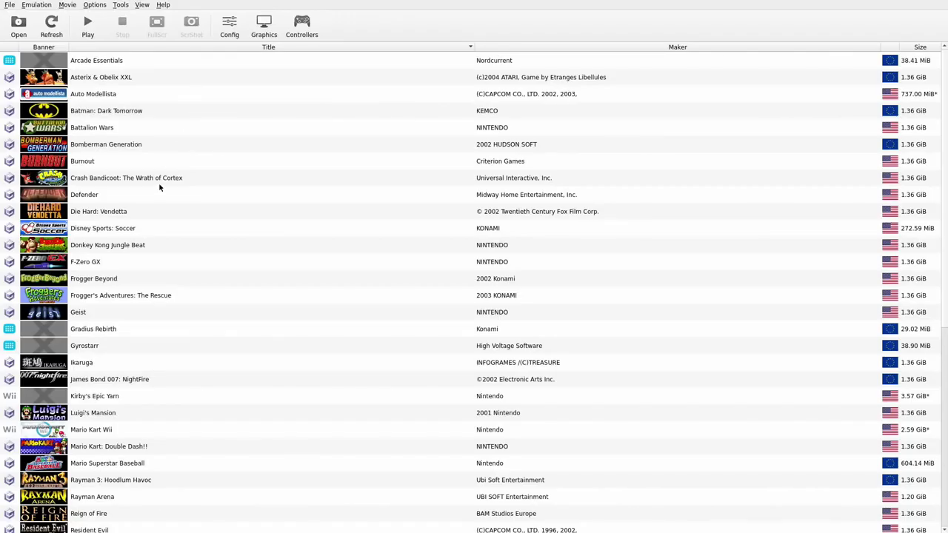
Step: Check the game folders and the texture load path in Dolphin's path settings, and close the settings
left_click(231, 27)
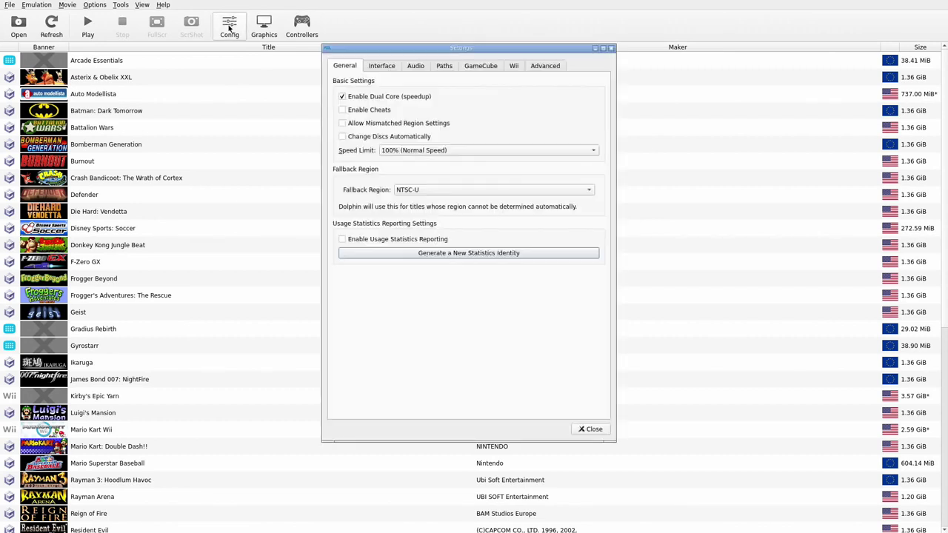
left_click(443, 66)
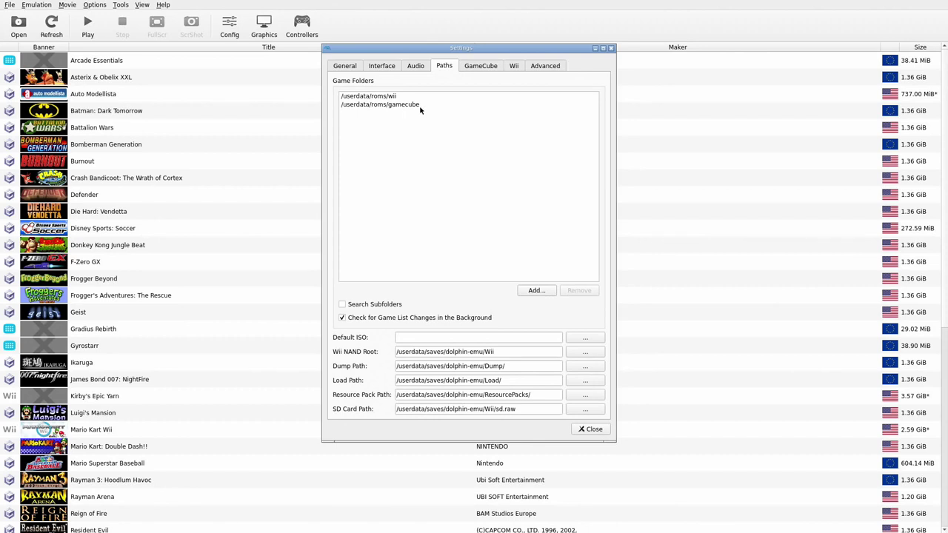
left_click(592, 429)
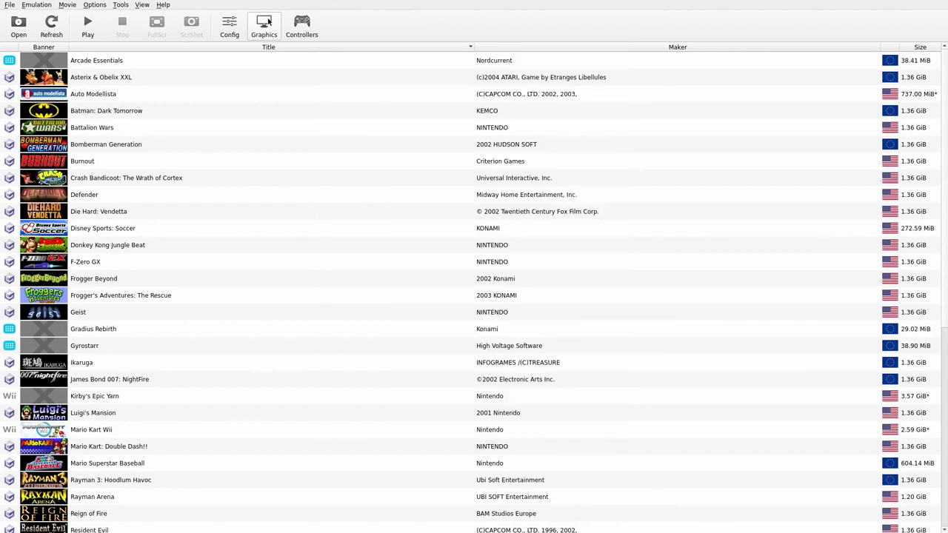
Step: Check the general graphics settings and the advanced Load Custom Textures option, and close the graphics configuration
left_click(265, 27)
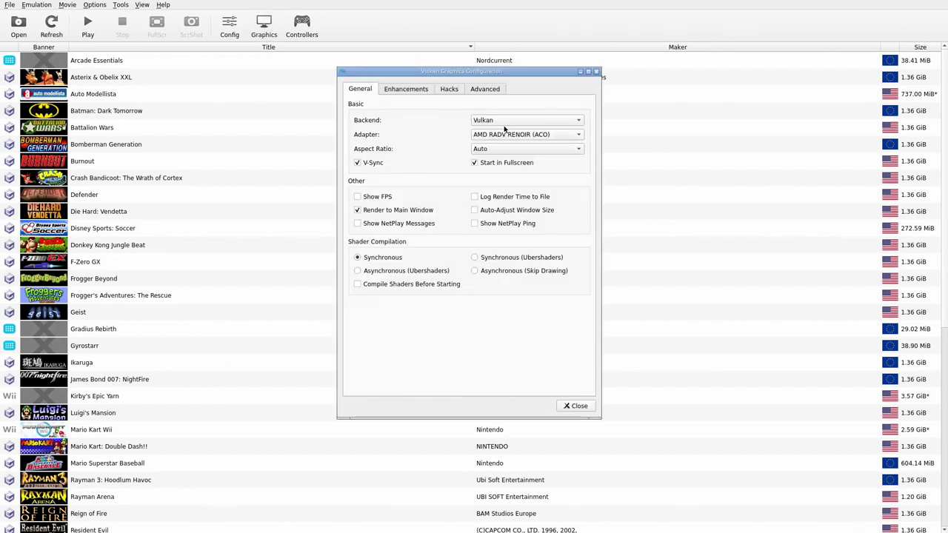
left_click(486, 89)
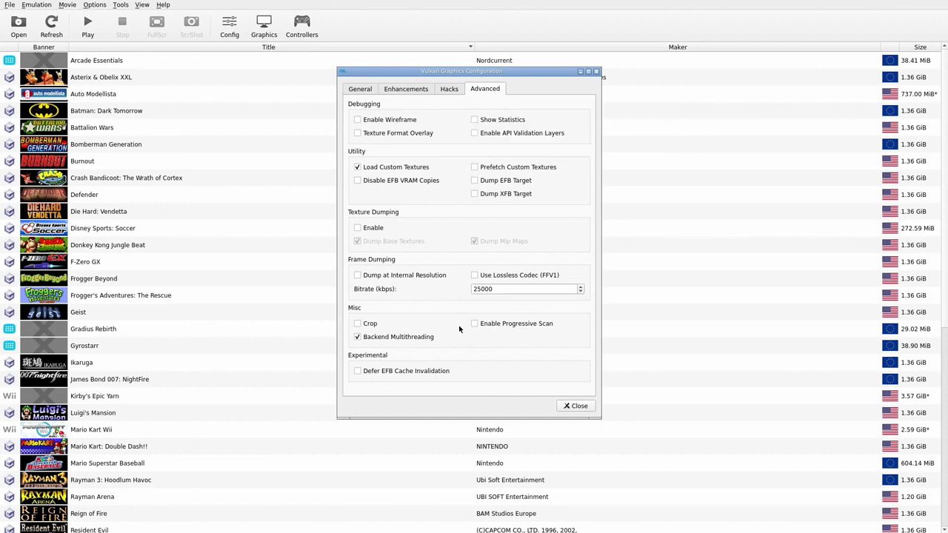
left_click(576, 407)
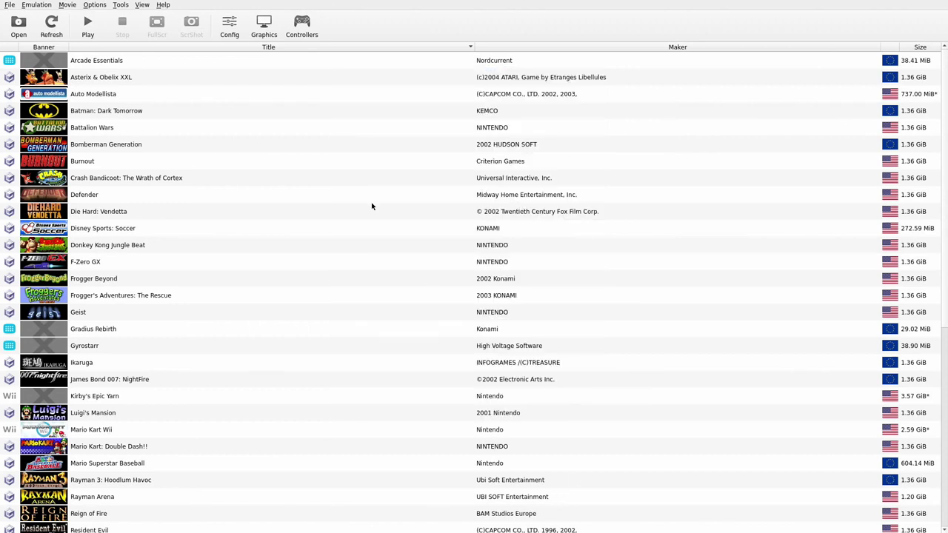
Step: Load the Xbox One profile for the GameCube controller on Port 1 and enable Always Connected
left_click(302, 26)
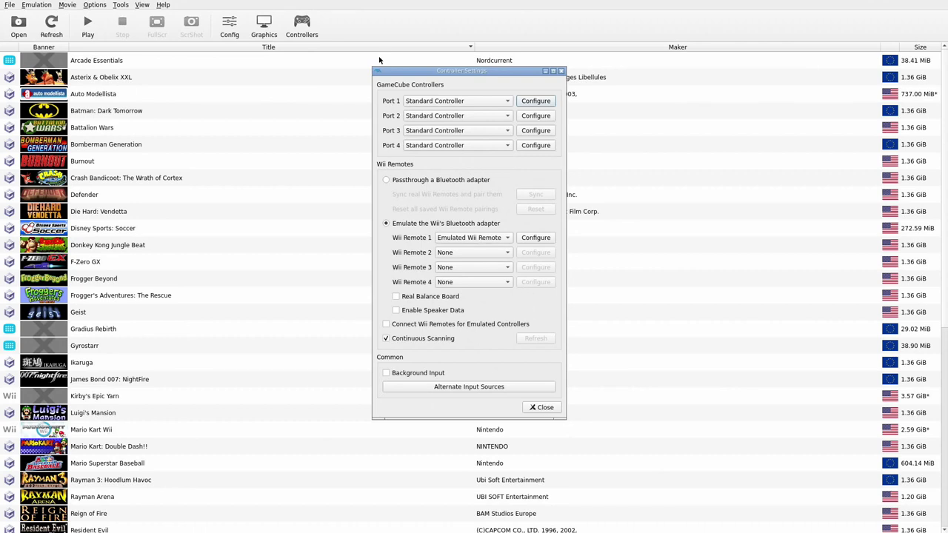
left_click(535, 100)
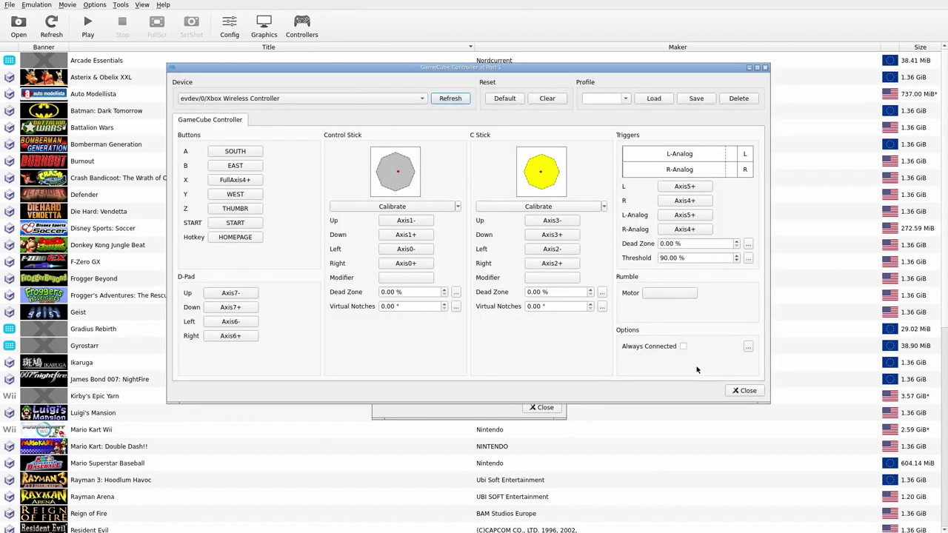
left_click(683, 346)
left_click(614, 99)
left_click(600, 121)
left_click(652, 98)
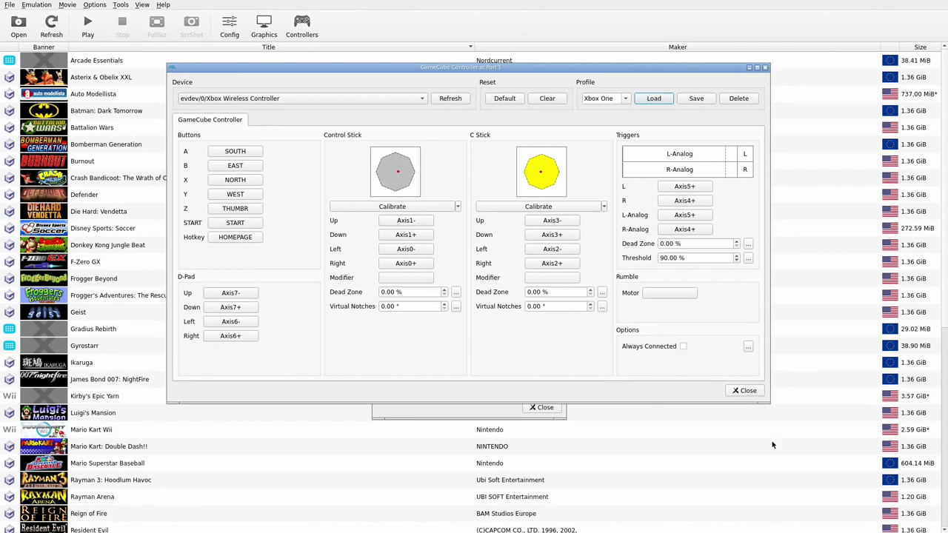
left_click(683, 346)
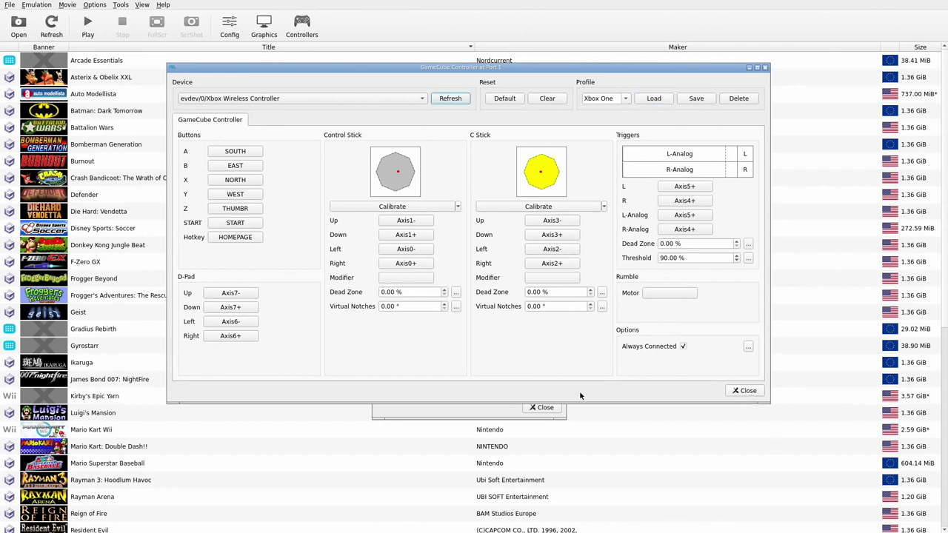
Step: Close the Port 1 controller configuration and the controller settings, and launch Super Mario Sunshine from the game list
left_click(744, 390)
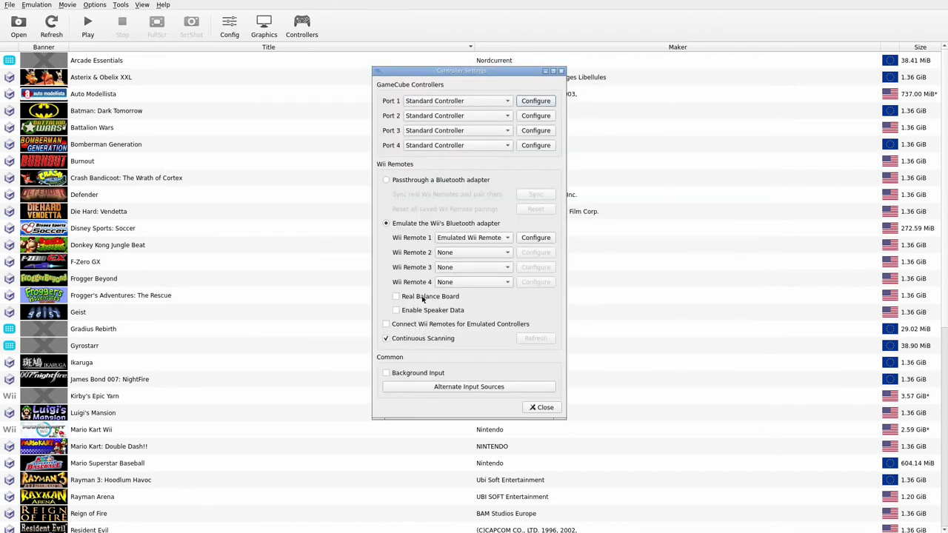
left_click(542, 408)
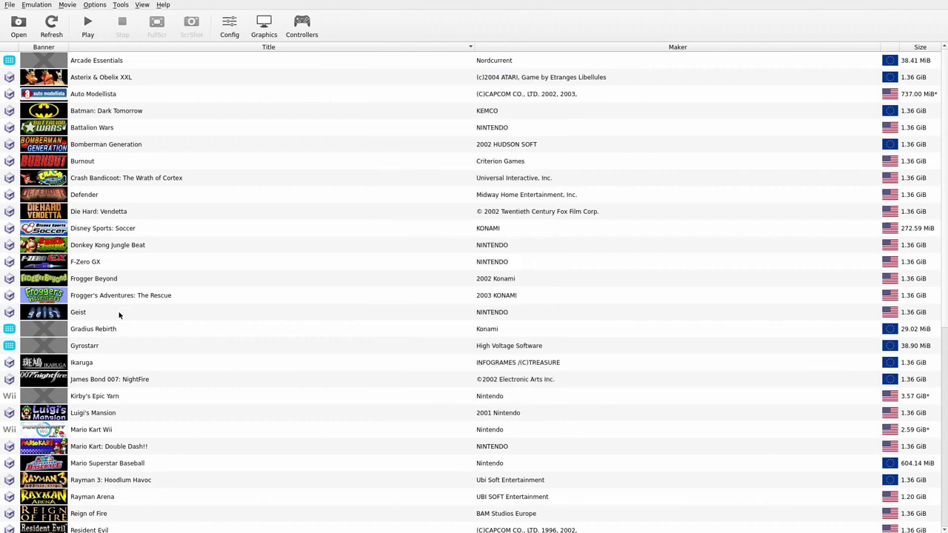
scroll(120, 317, "down", 3)
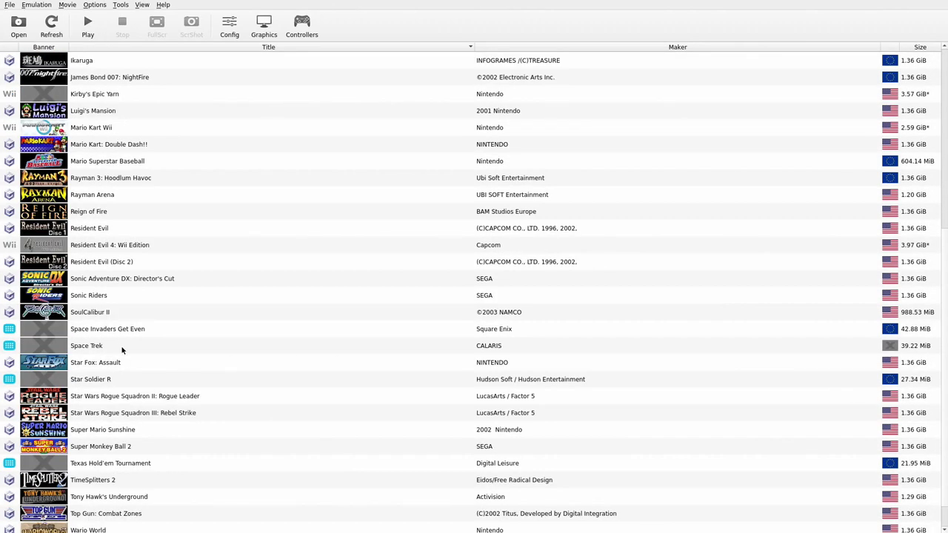
left_click(103, 430)
double_click(103, 430)
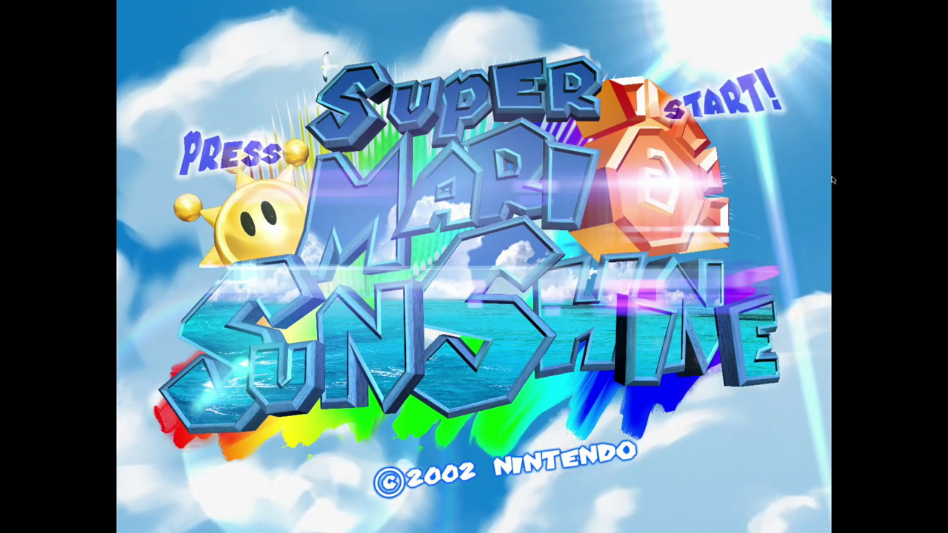
Step: Start a new Super Mario Sunshine game in data slot C and run Mario across the airstrip after Peach's dialogue
key("Return")
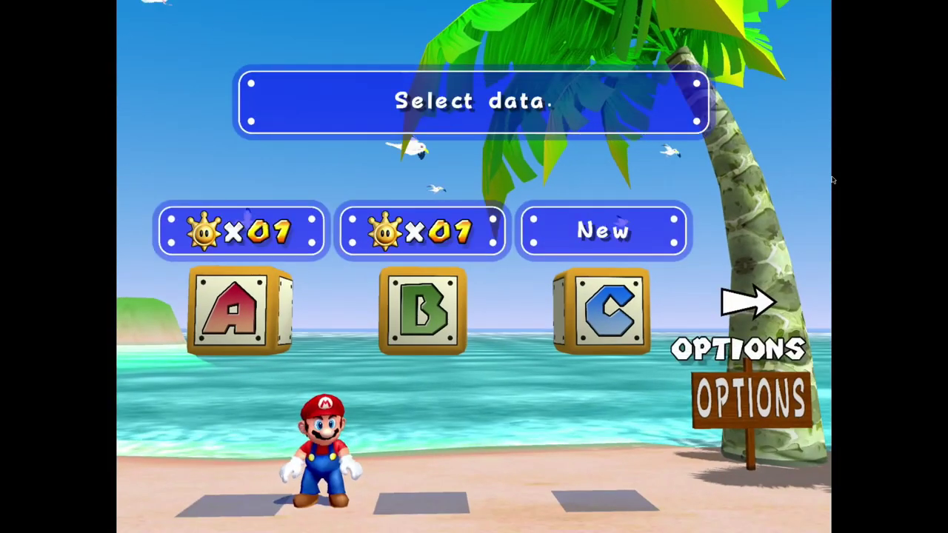
key("Right")
key("Right")
key("Return")
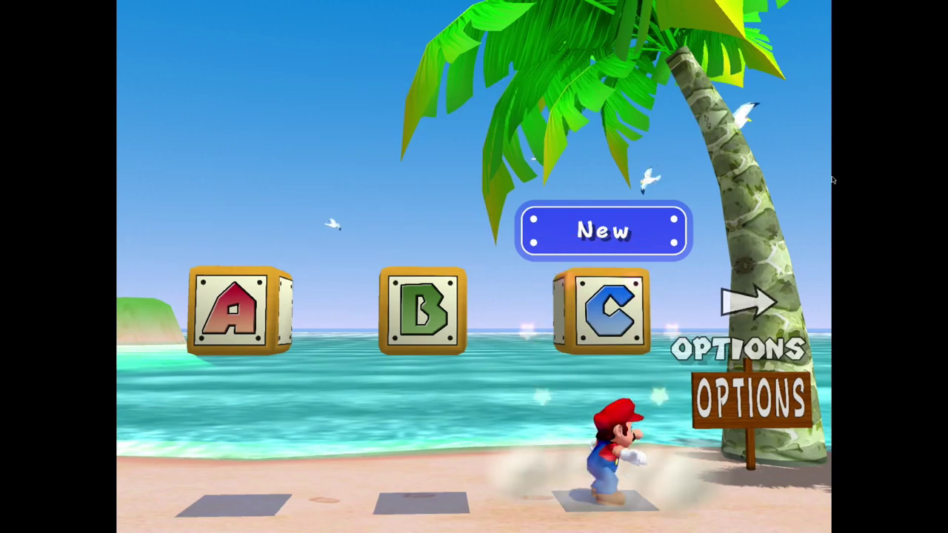
key("Return")
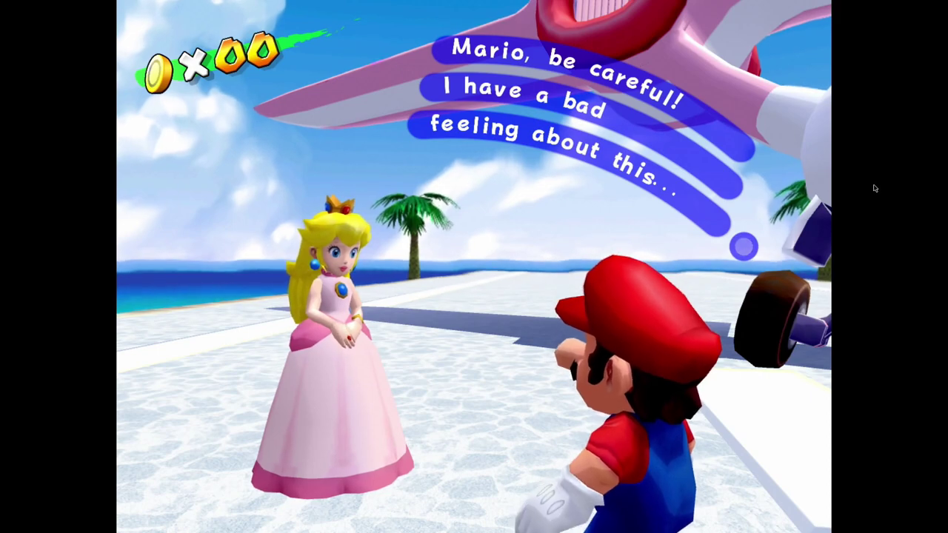
key("Return")
key("Up")
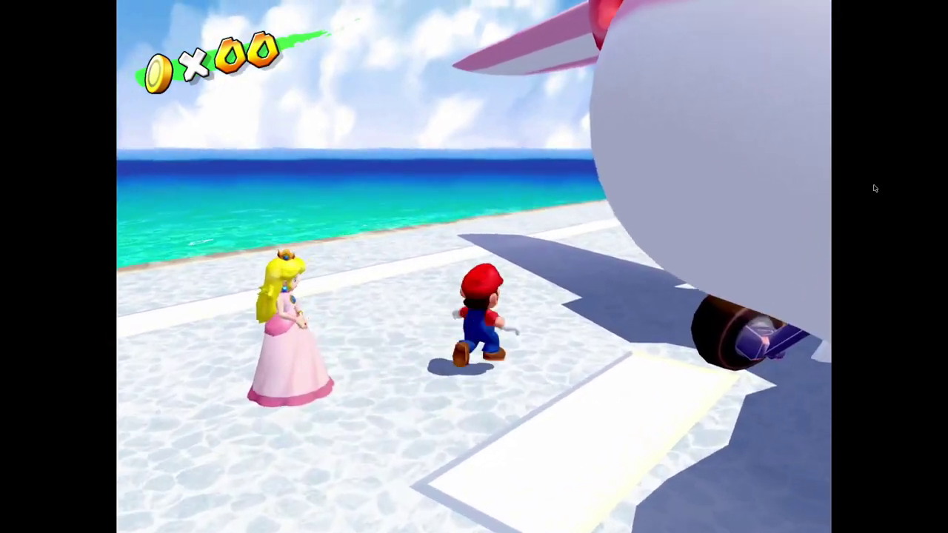